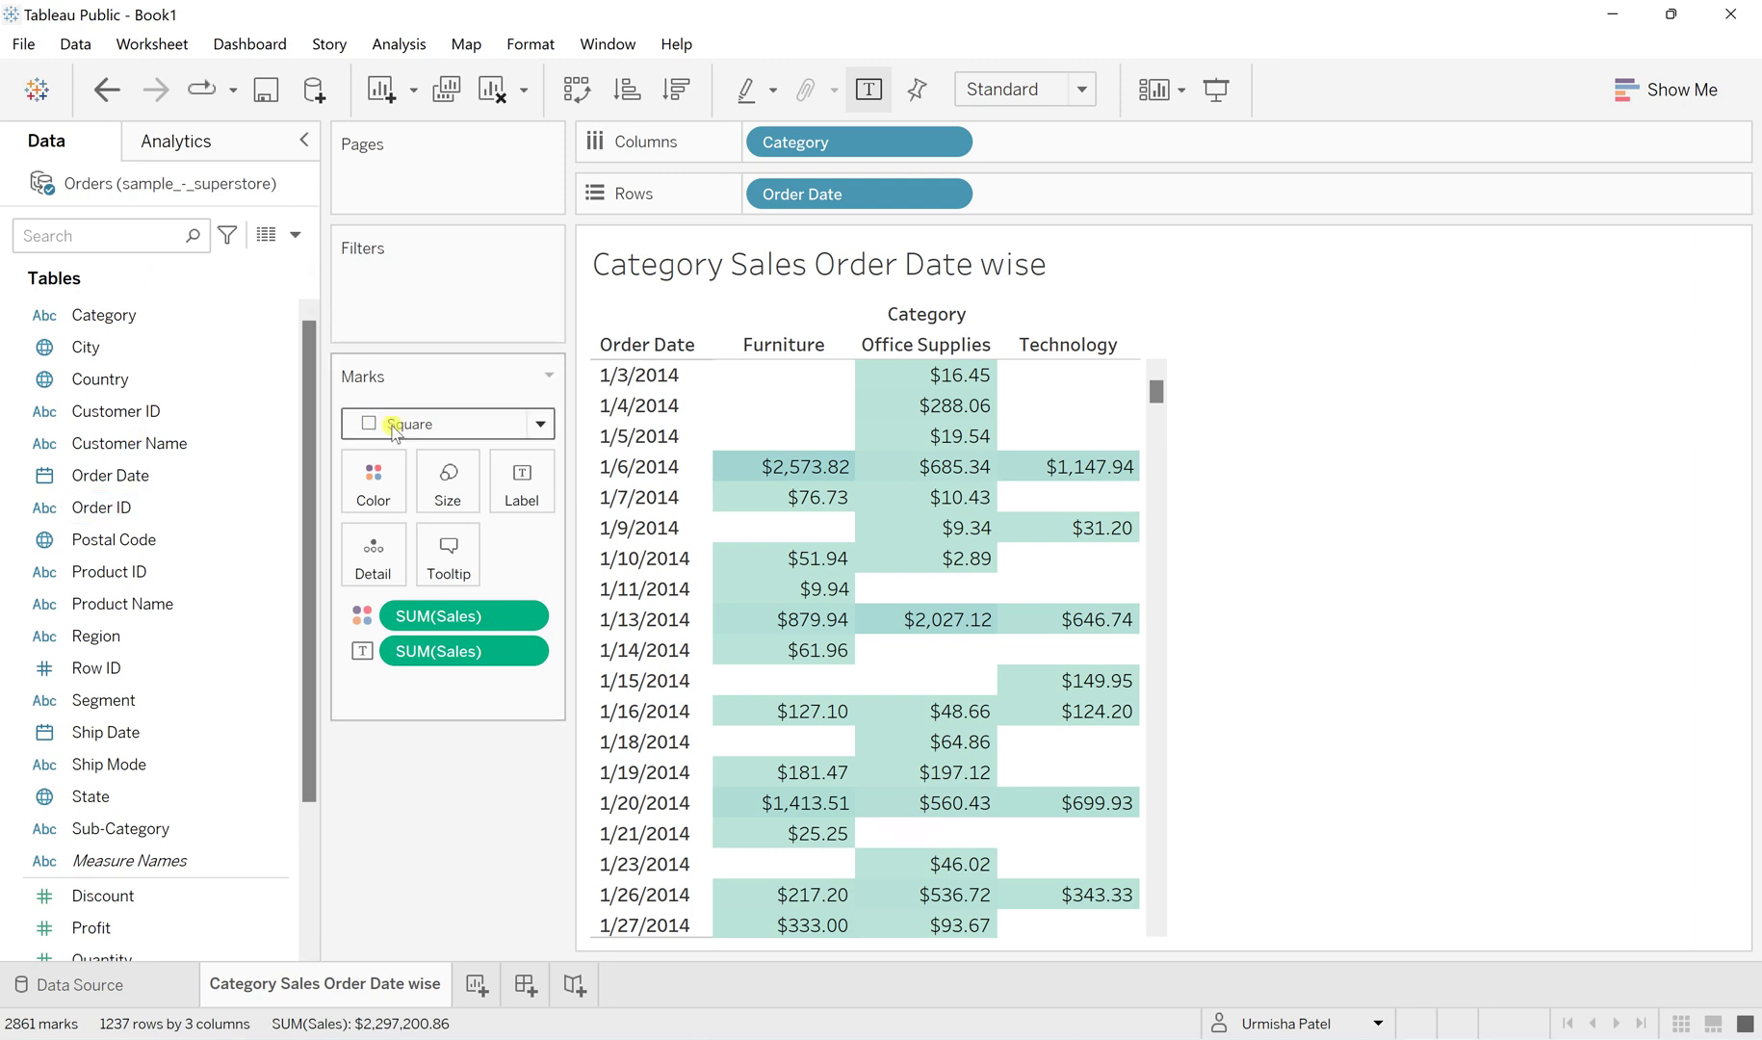
Scroll through the daily Order Date highlight table to review its rows.
scroll(816, 805, down, 1)
scroll(817, 805, up, 1)
scroll(816, 805, down, 5)
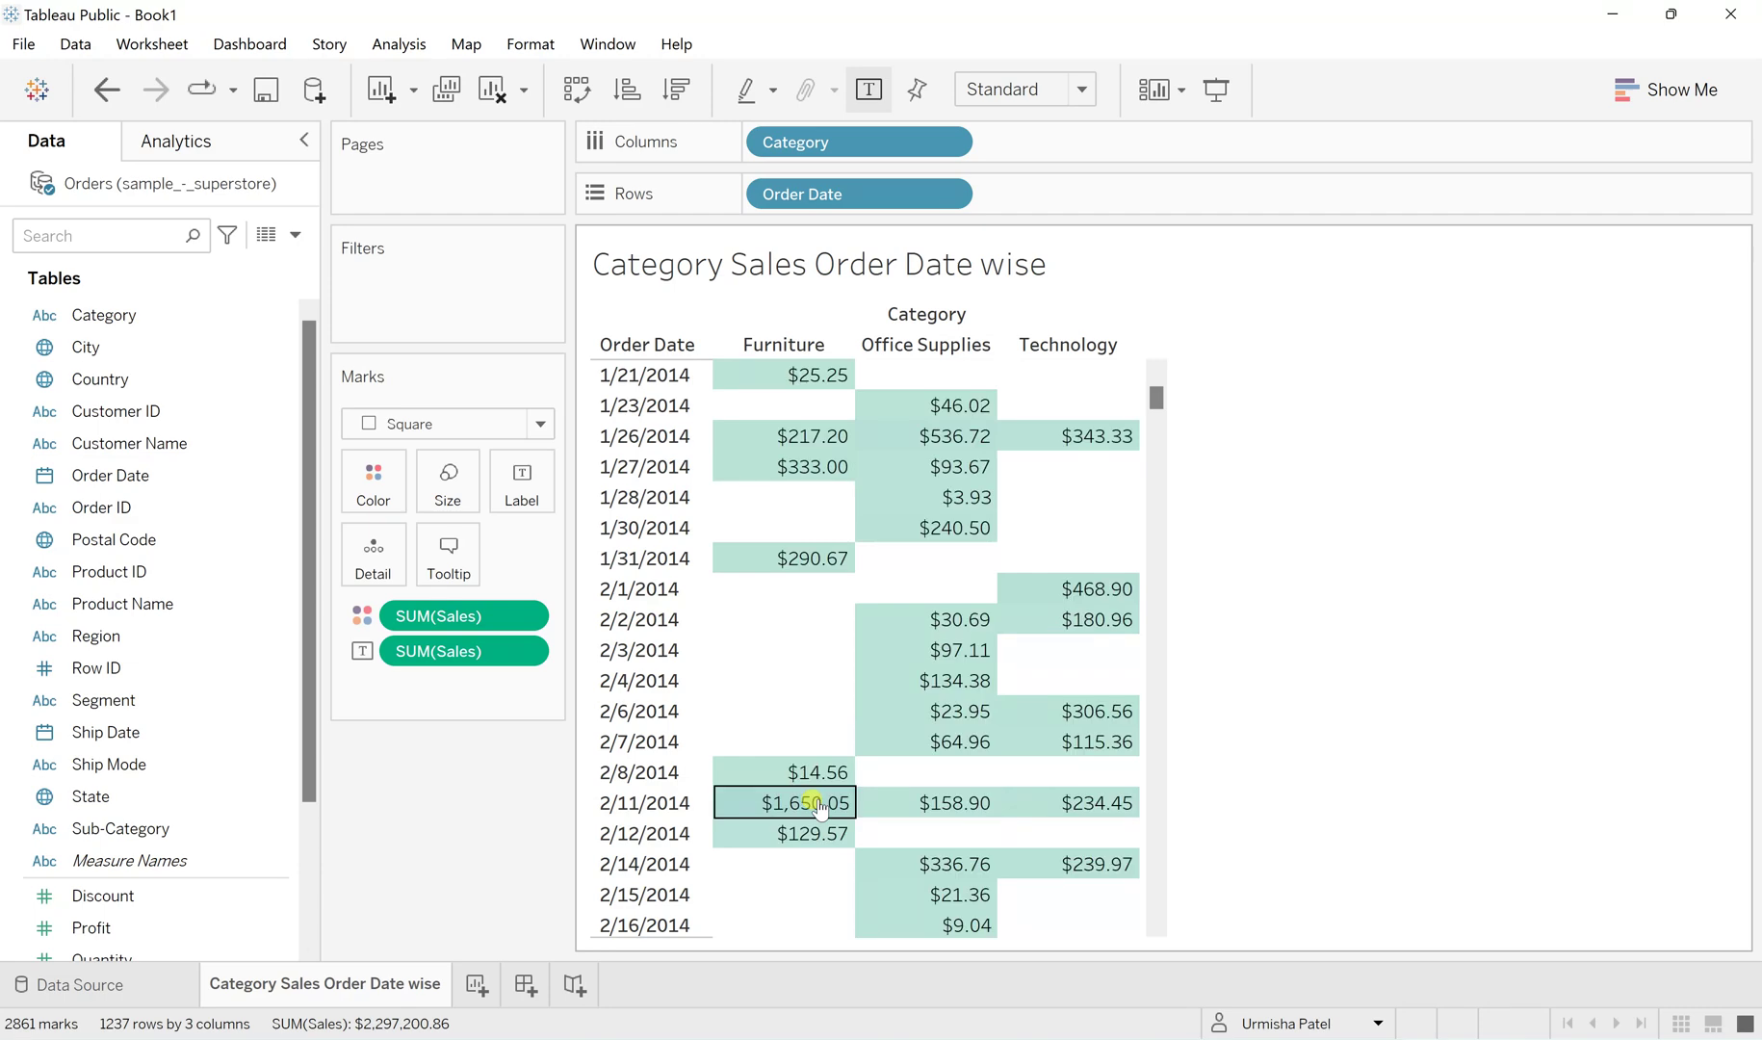
scroll(819, 802, down, 20)
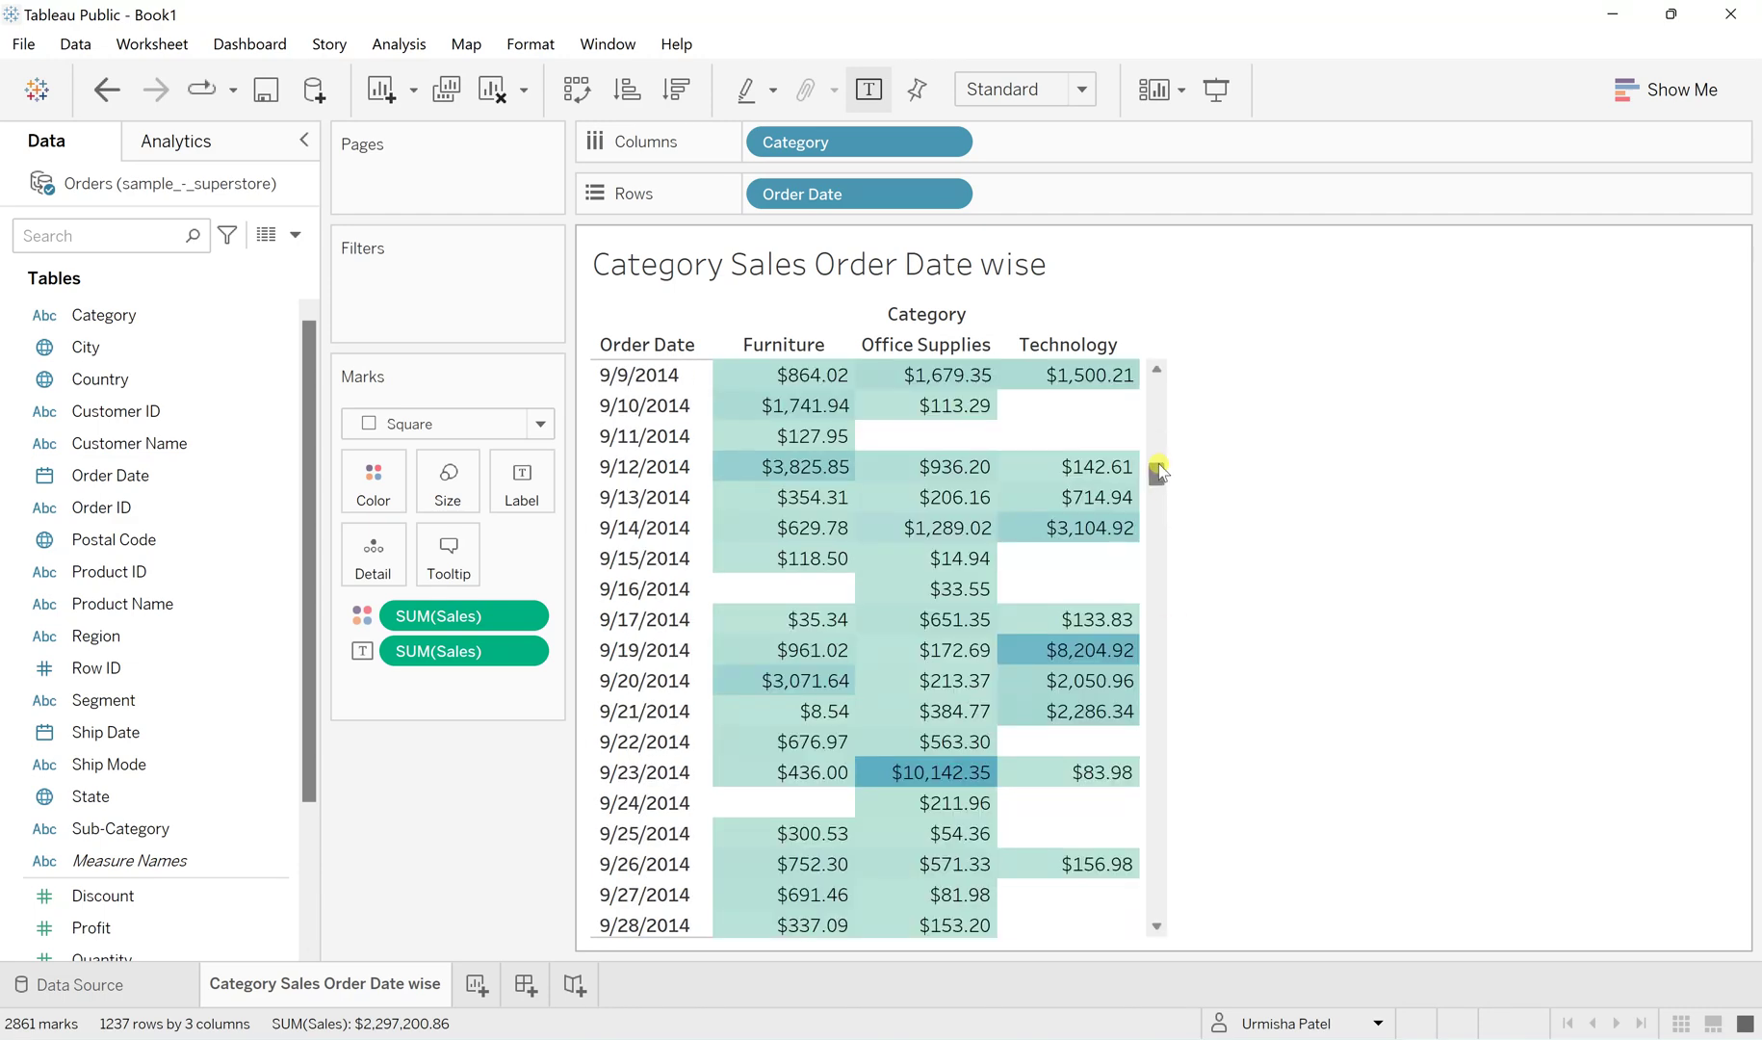
drag(1158, 471, 1156, 770)
drag(1148, 407, 1133, 243)
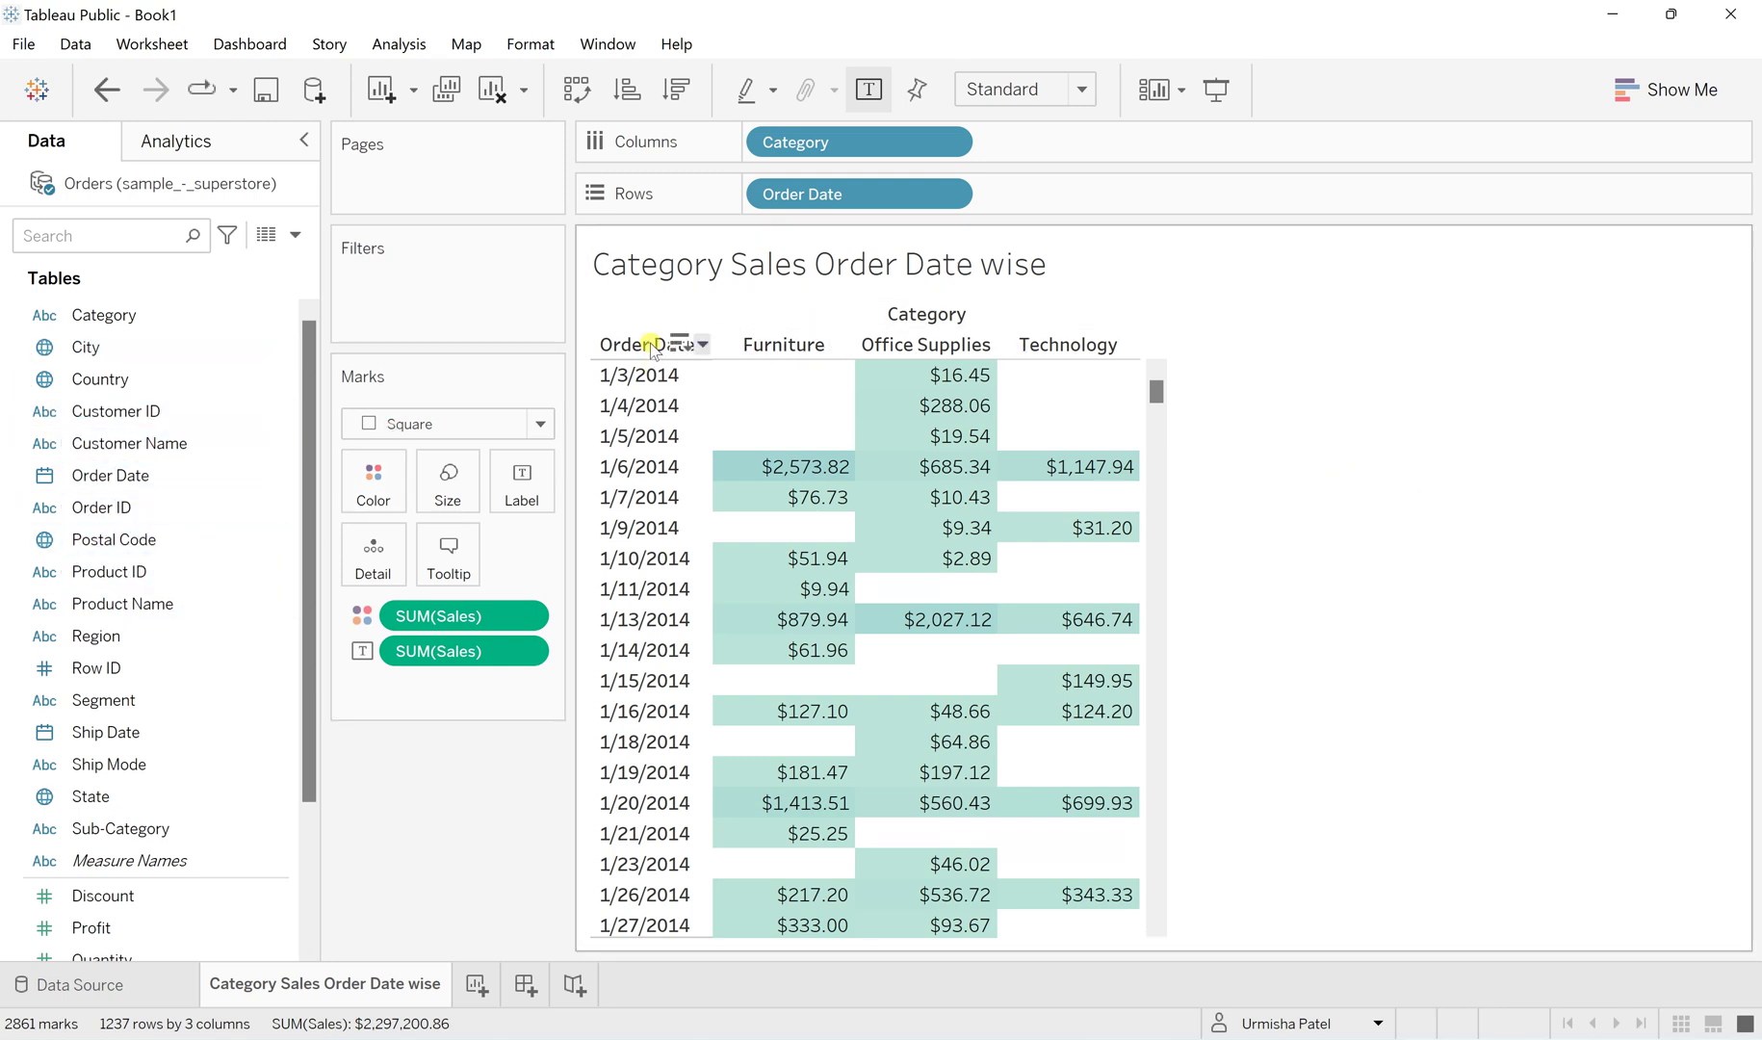
Keep Order Date's data type as Date and reach Create > Parameter from its field menu.
click(44, 476)
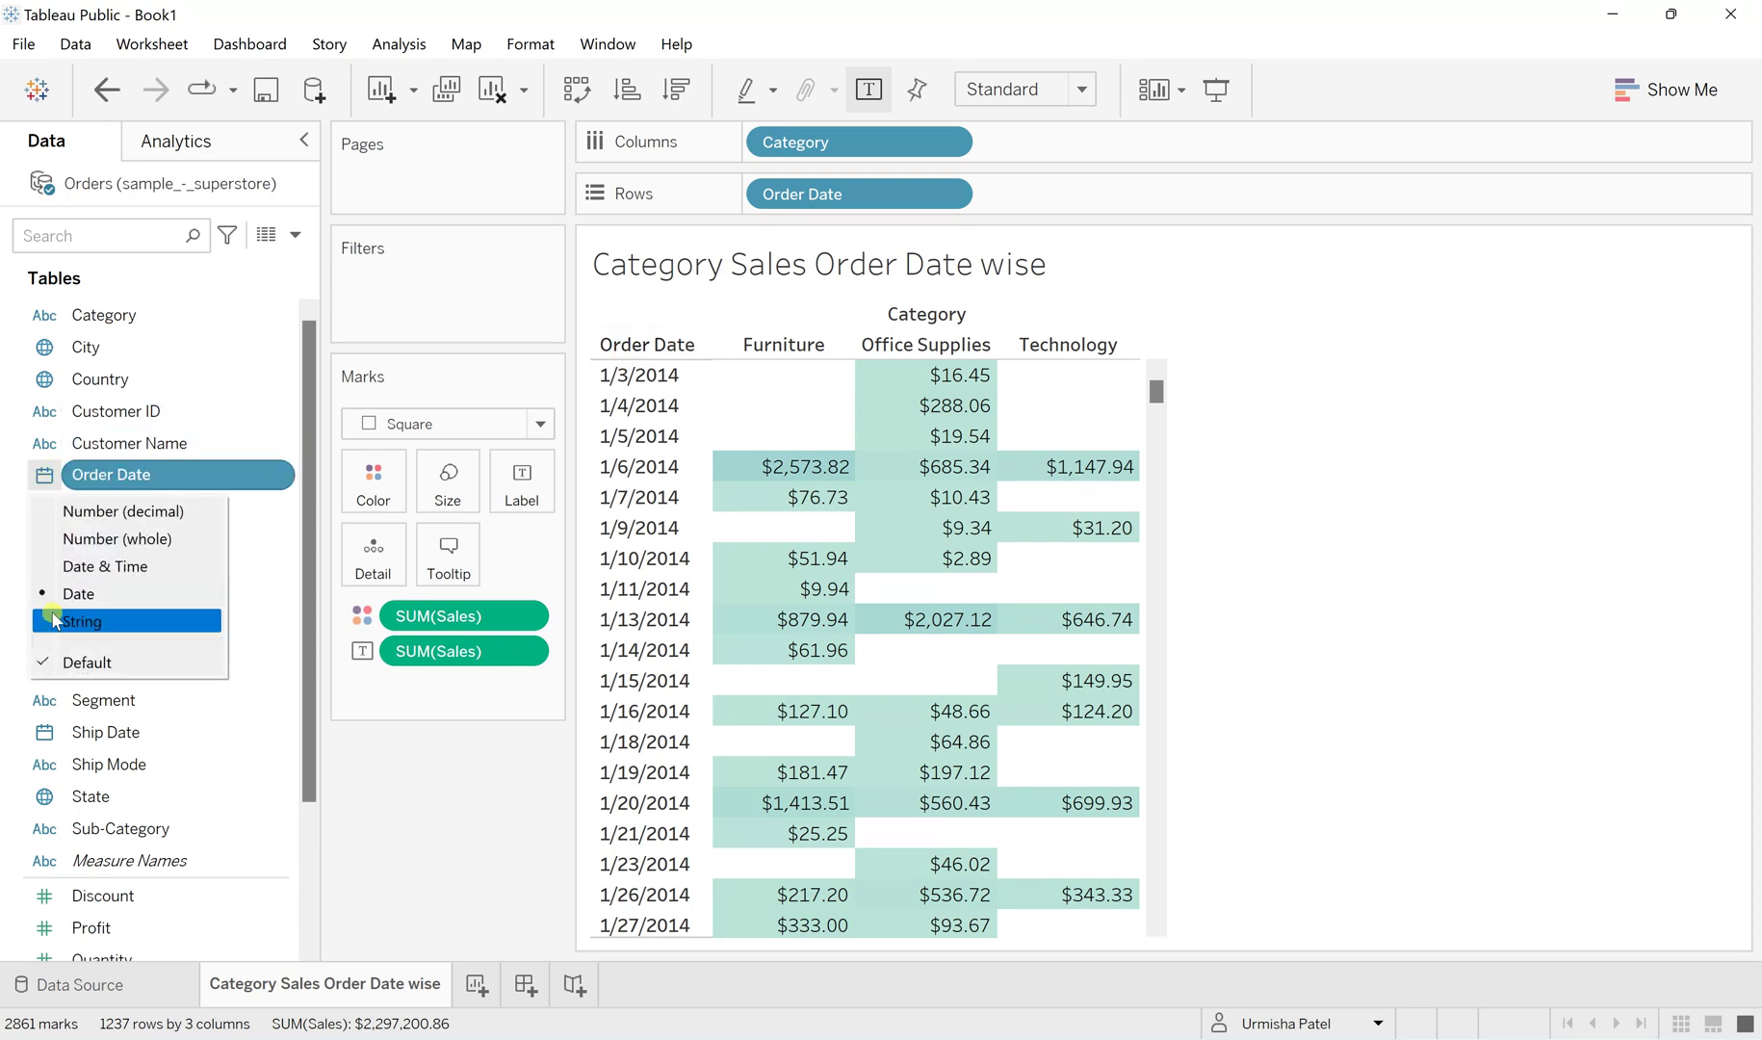
click(54, 595)
click(44, 476)
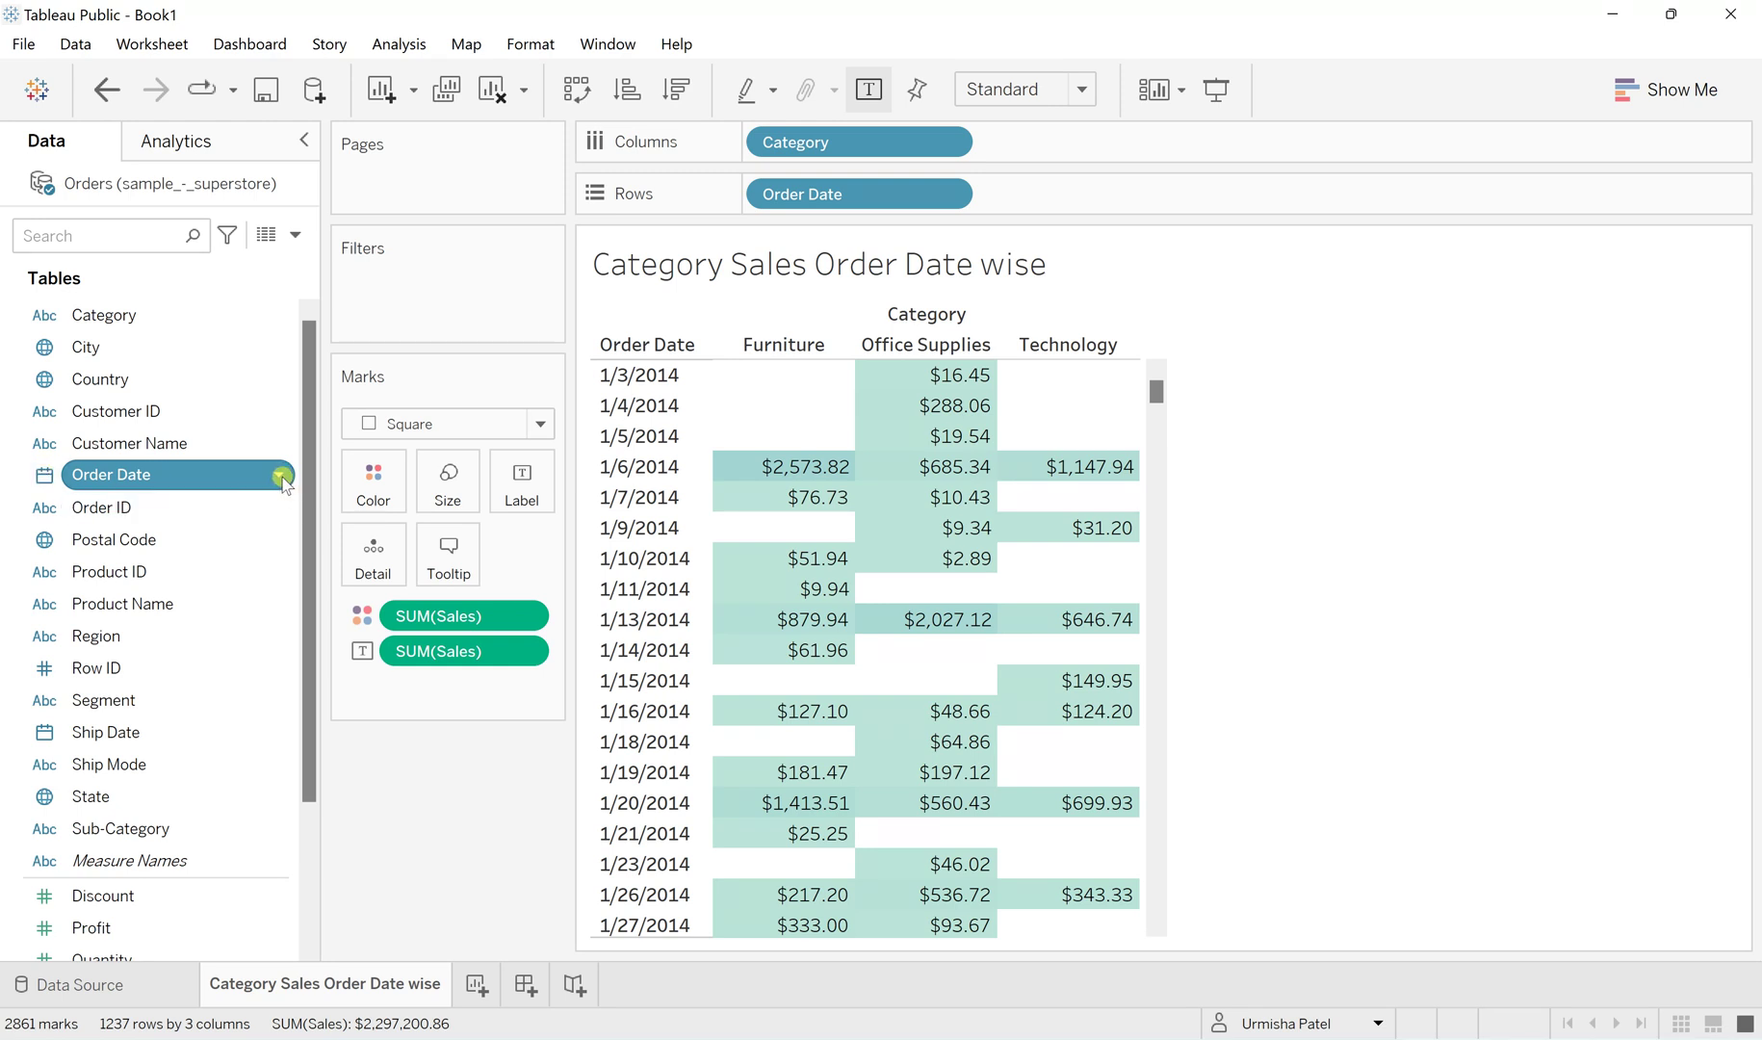
click(281, 476)
mouse_move(385, 670)
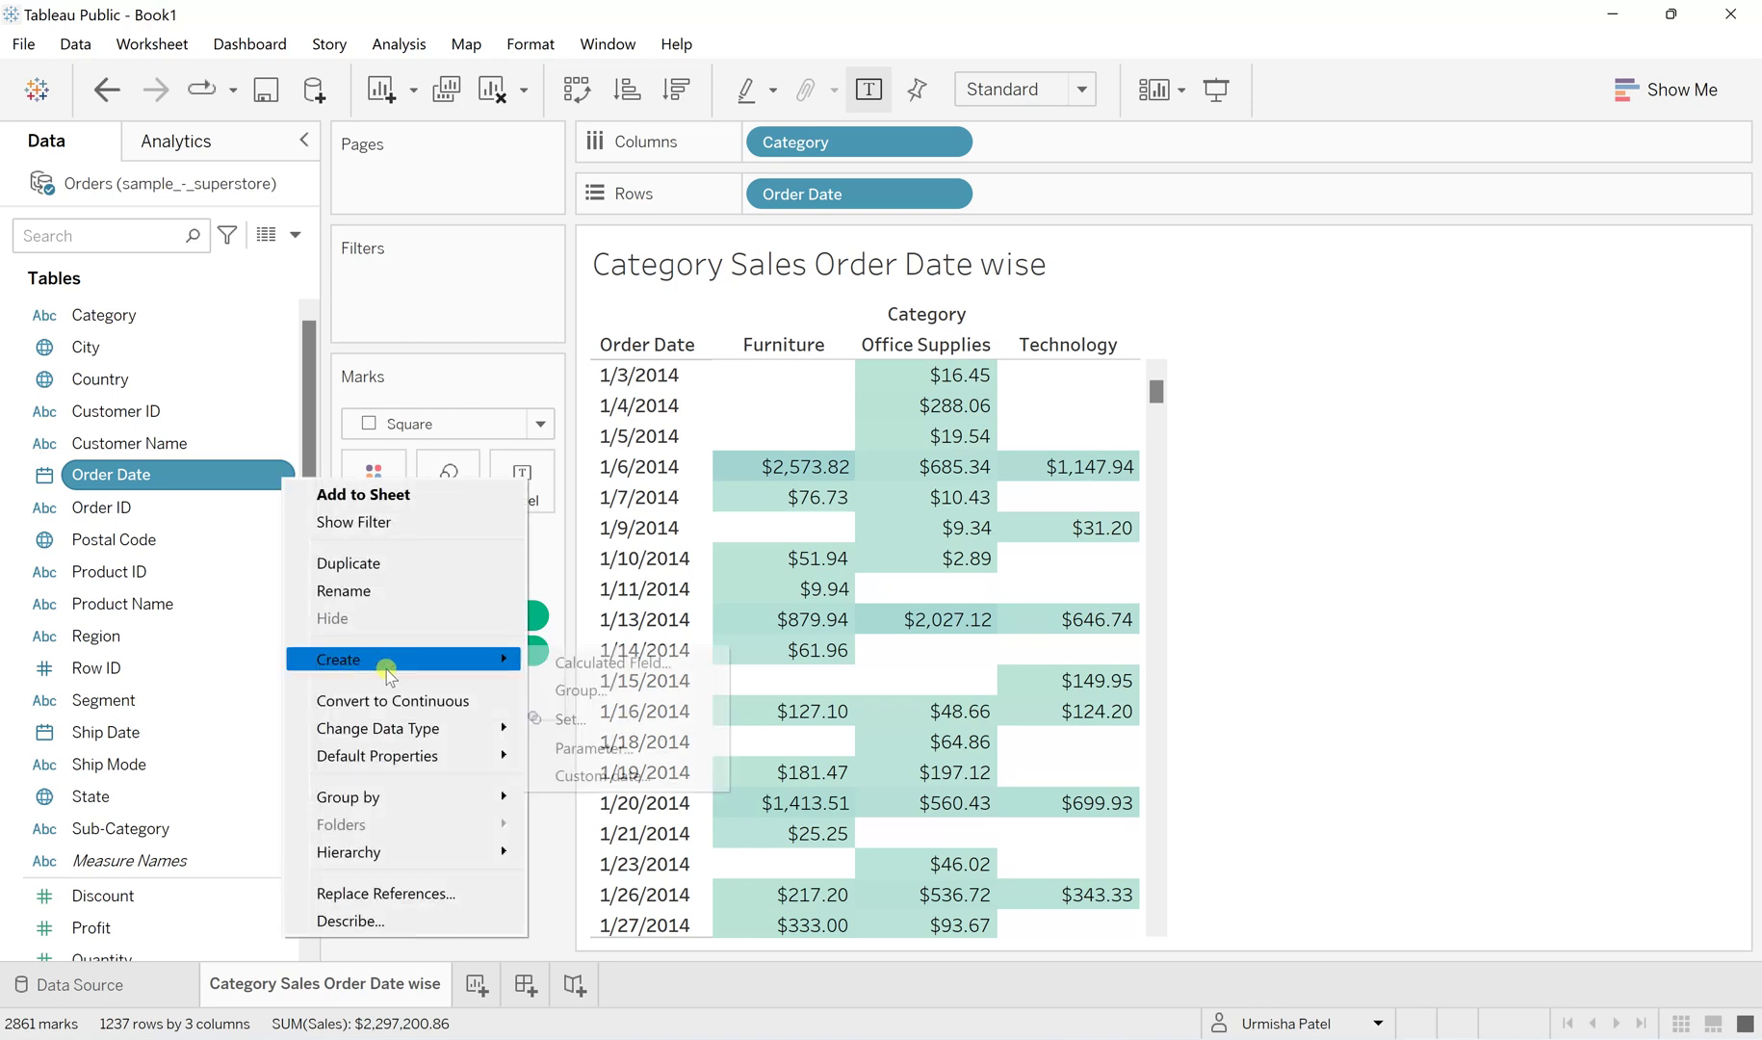
Create 'Order Date Parameter' from Order Date as a Date type with Allowable values set to All.
click(590, 749)
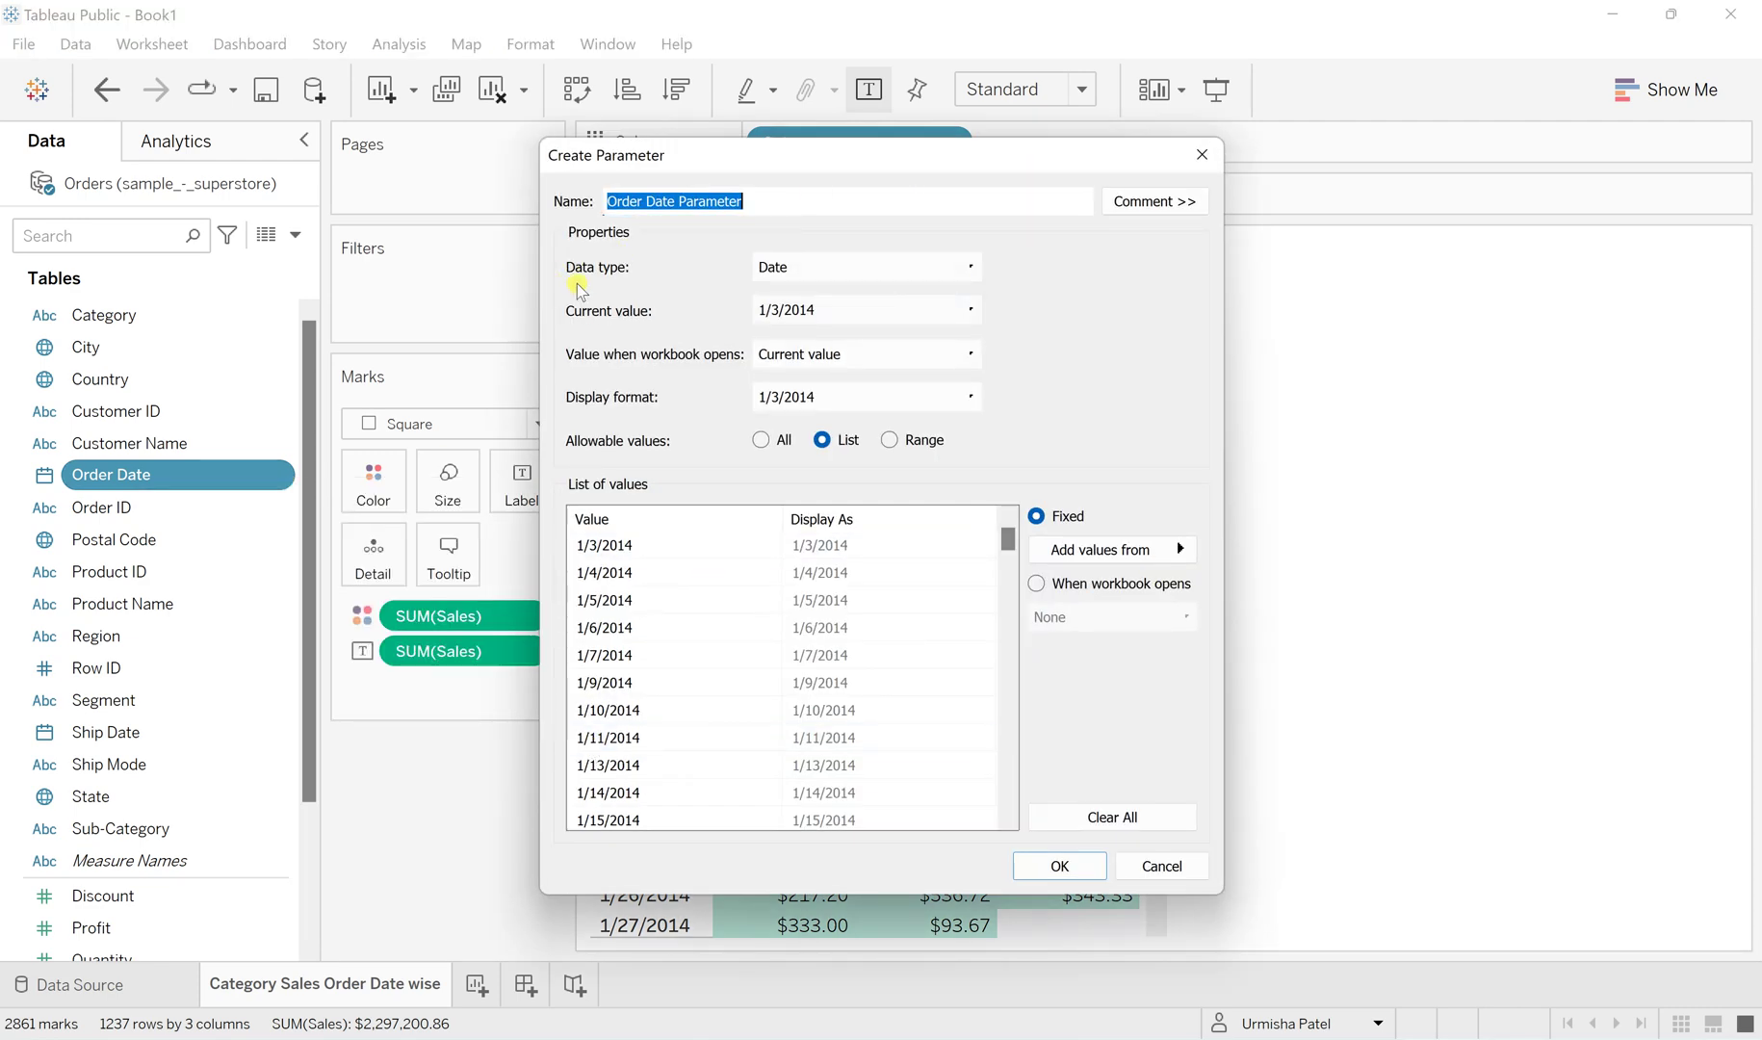
click(811, 267)
click(798, 358)
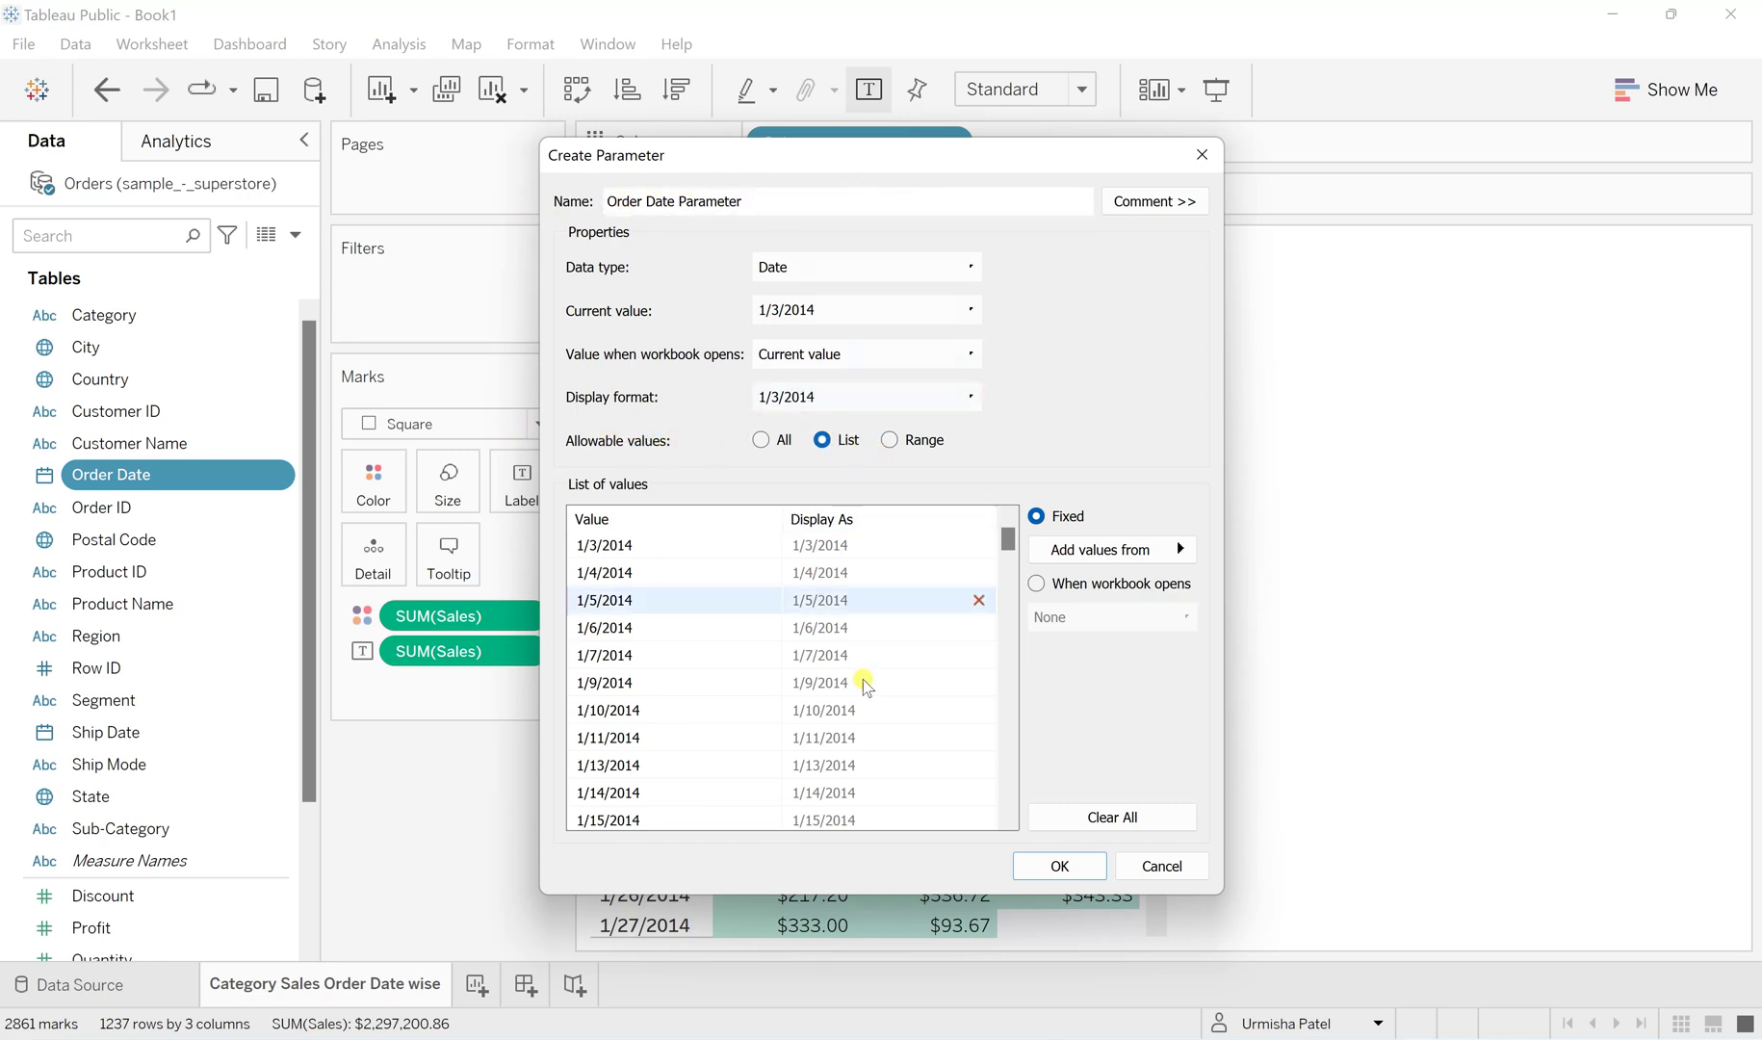
click(890, 440)
click(760, 440)
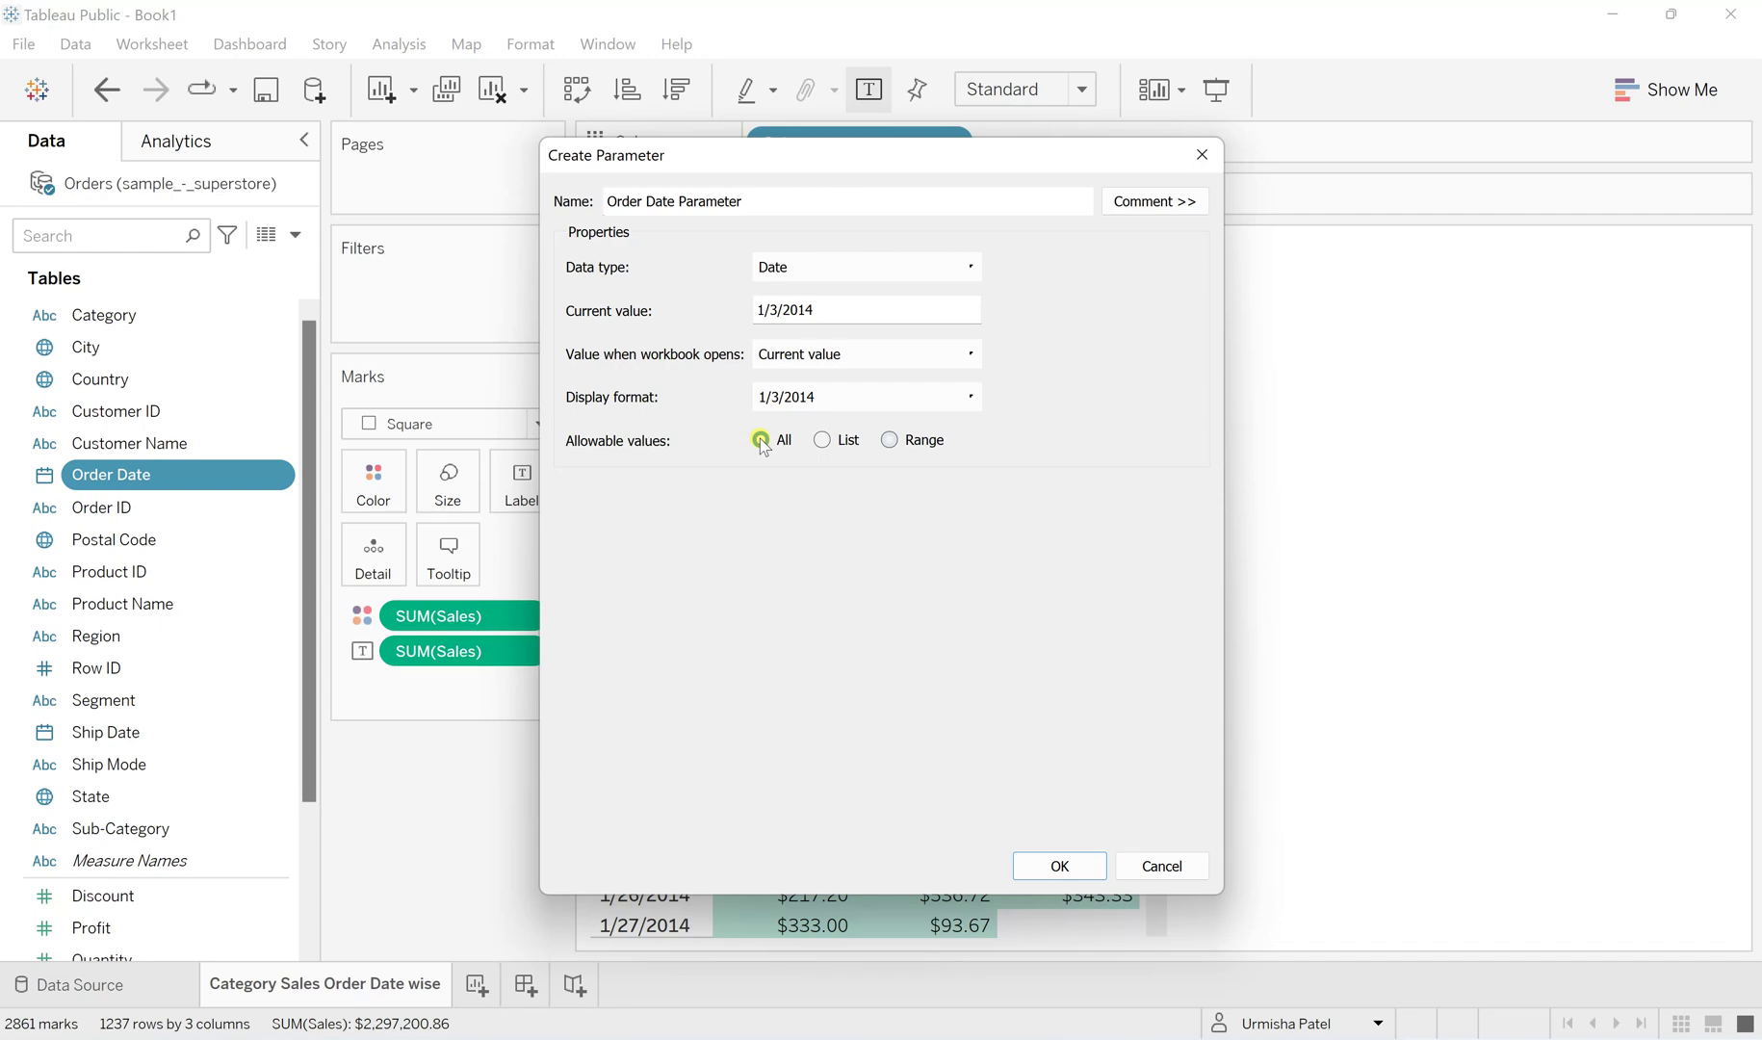
click(1060, 867)
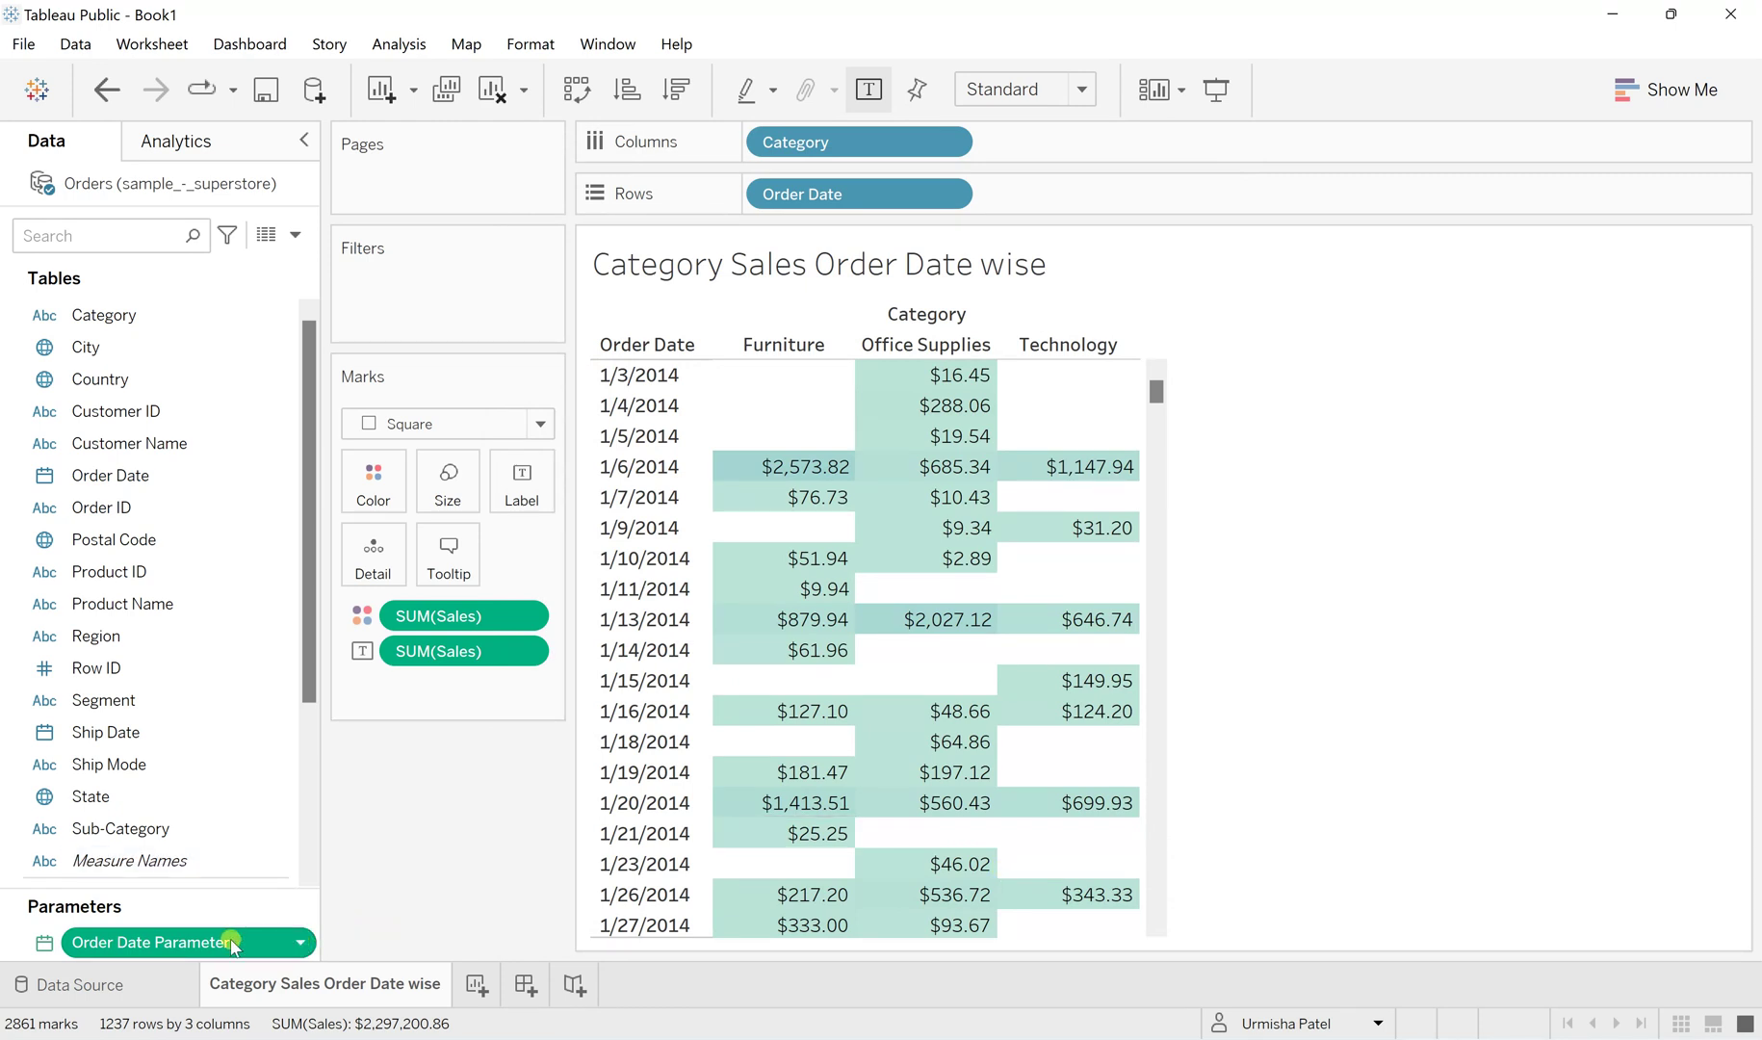
Display the Order Date Parameter control, showing 1/3/2014, beside the highlight table.
click(303, 945)
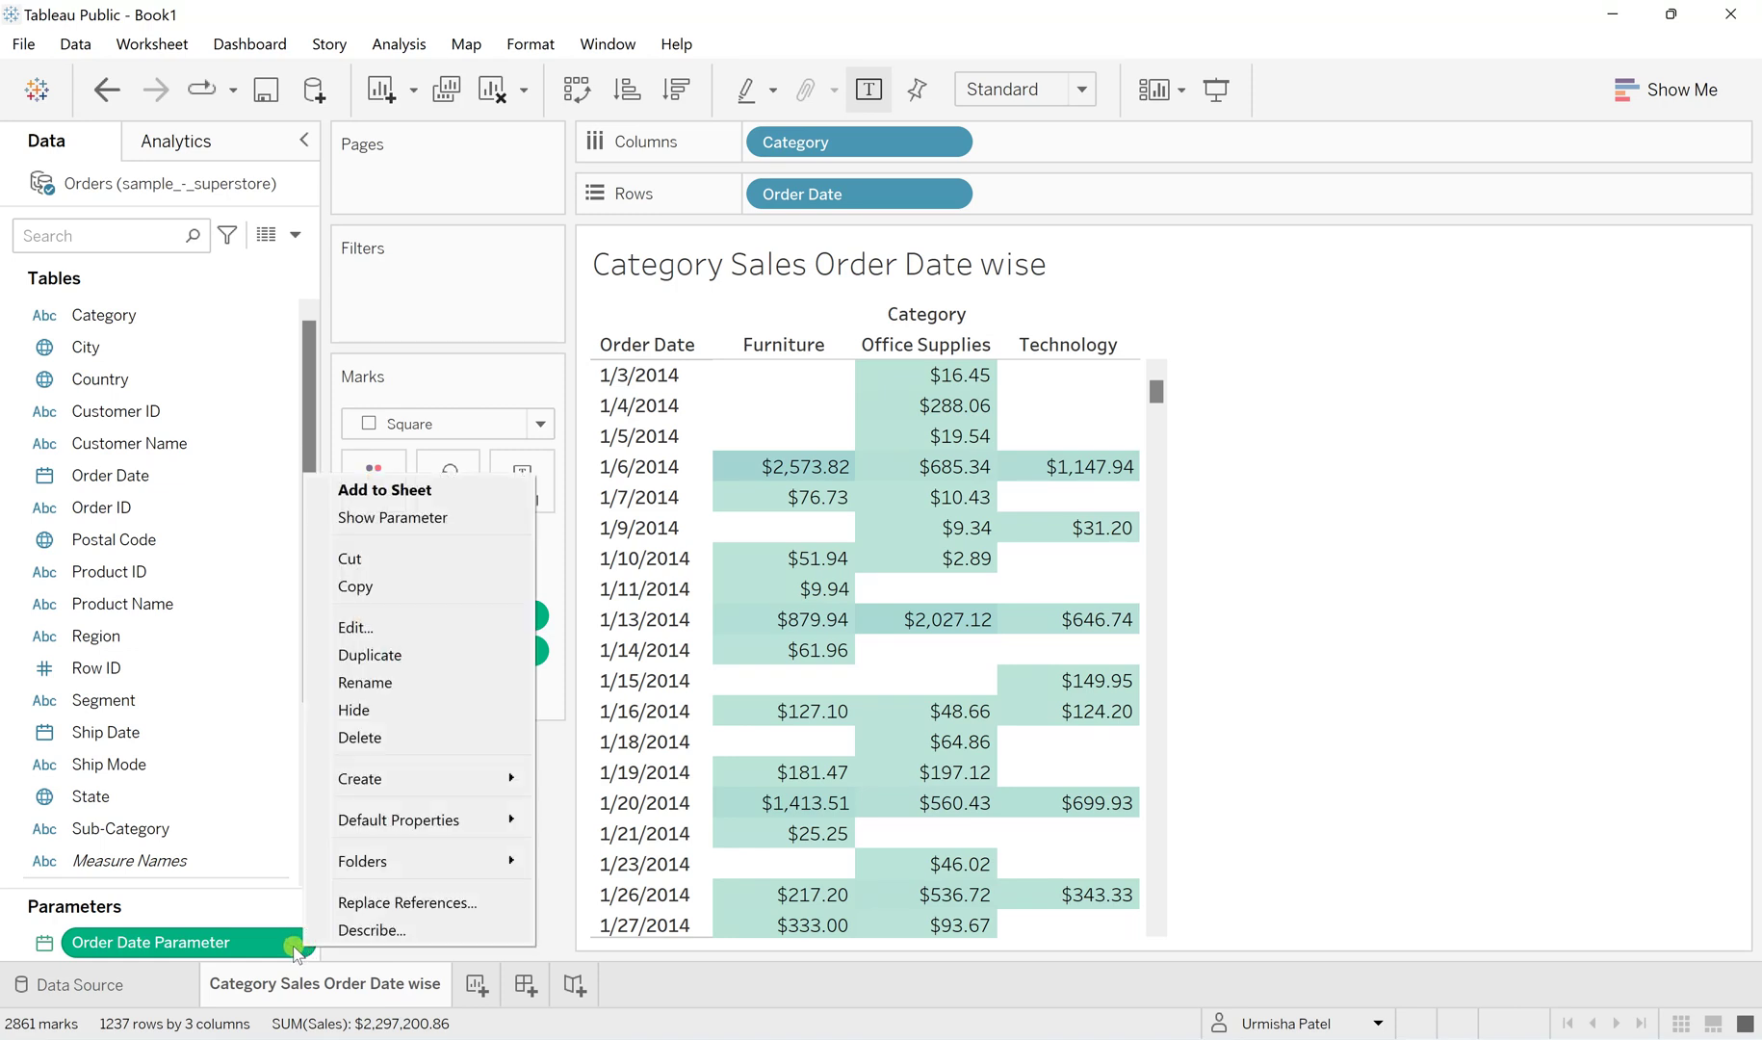
click(378, 520)
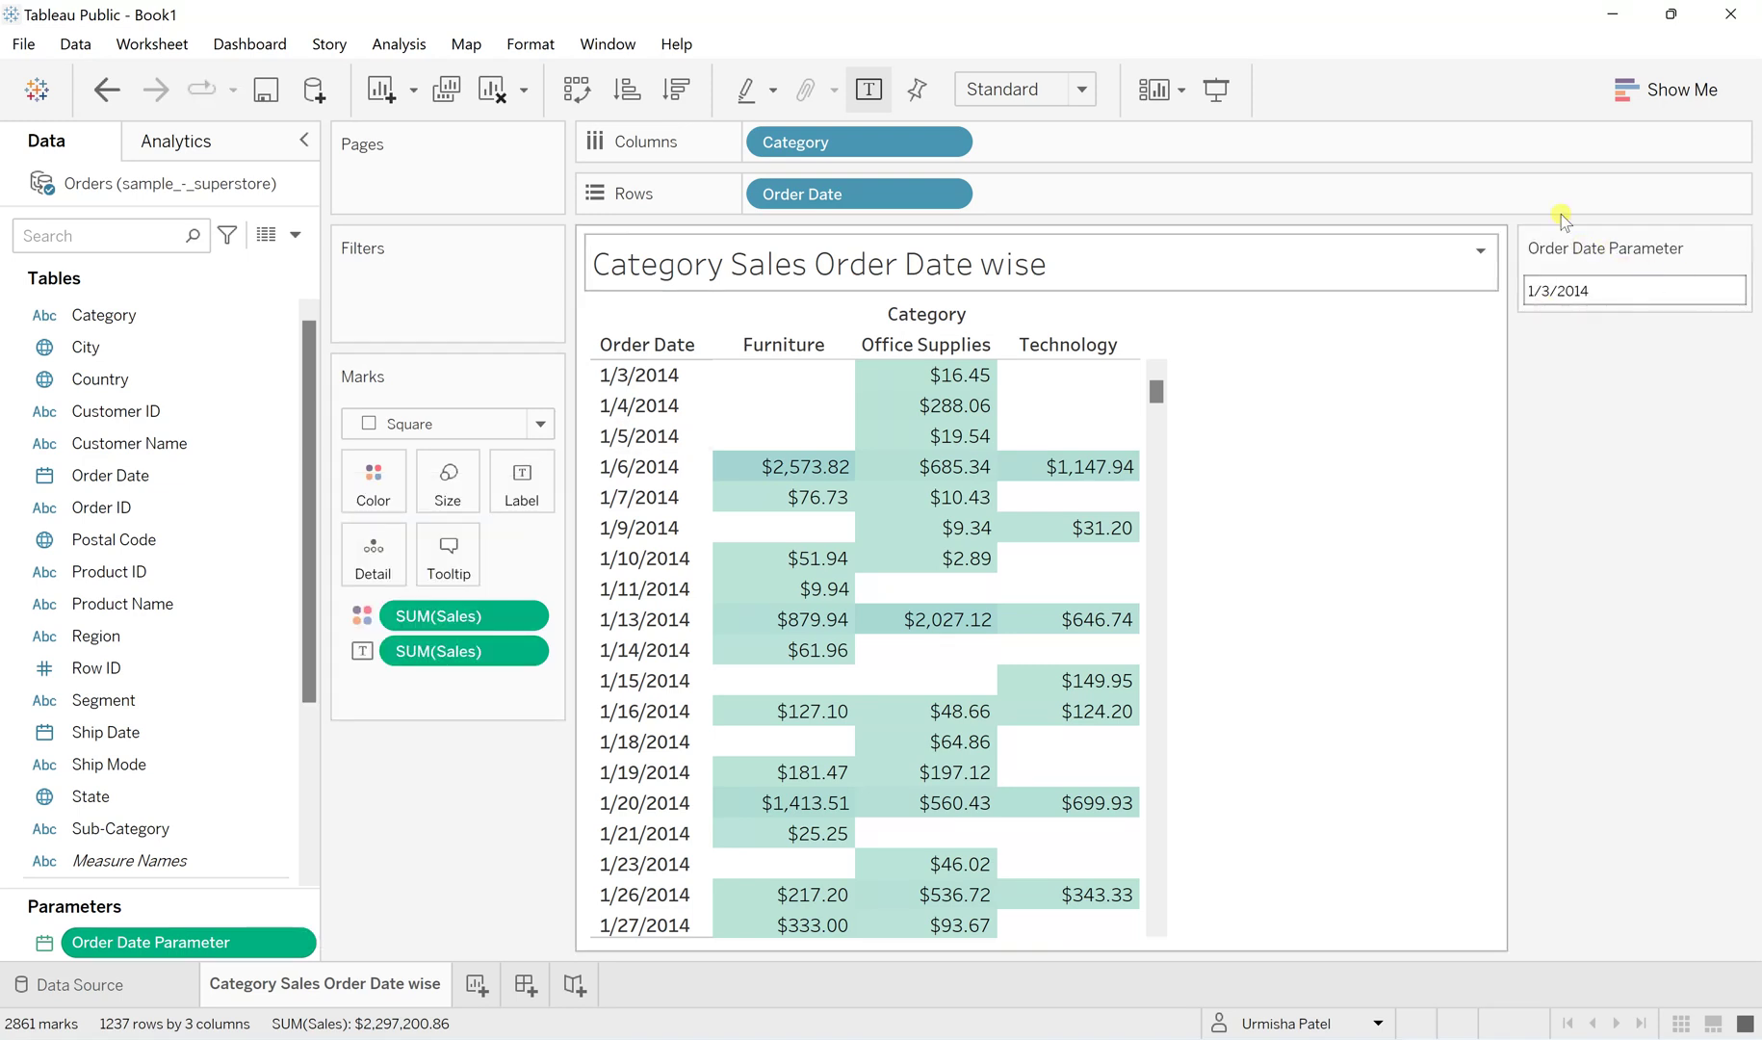
Browse the parameter's calendar picker through the months and return to January 2014.
click(1591, 290)
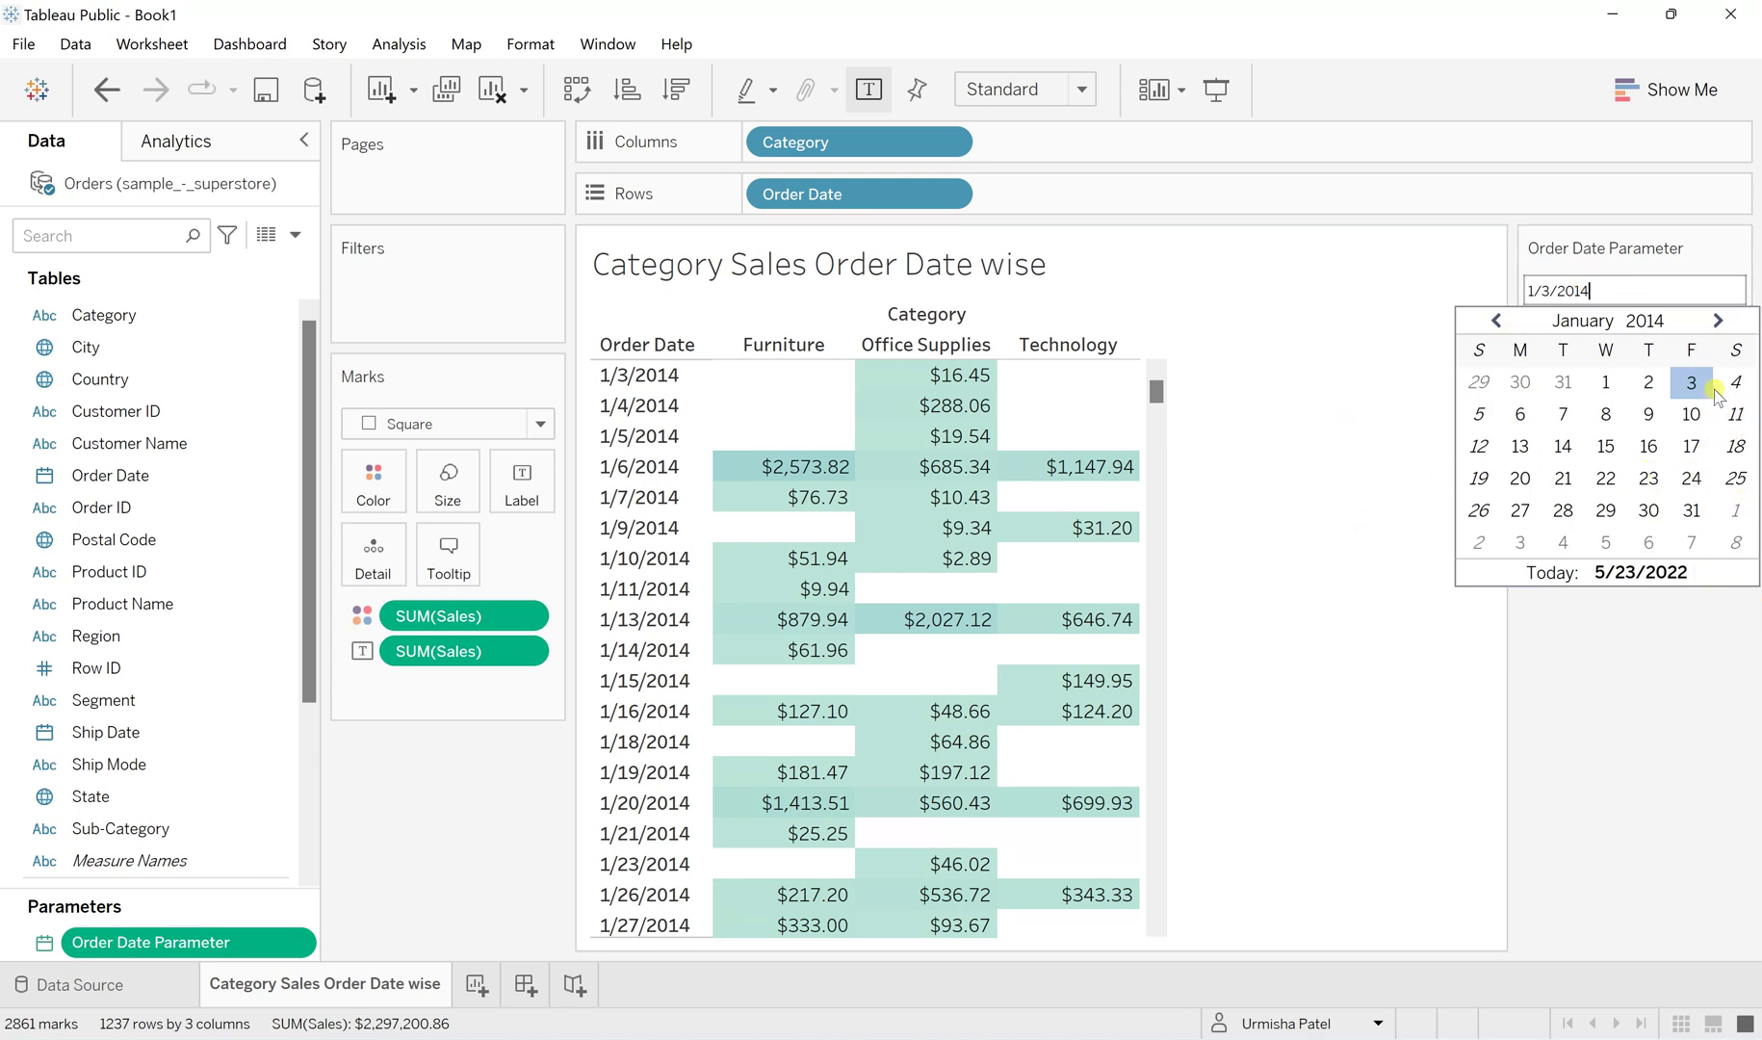
click(1718, 321)
click(1717, 321)
click(1718, 322)
click(1718, 322)
click(1492, 324)
click(1492, 321)
click(1492, 321)
click(1492, 321)
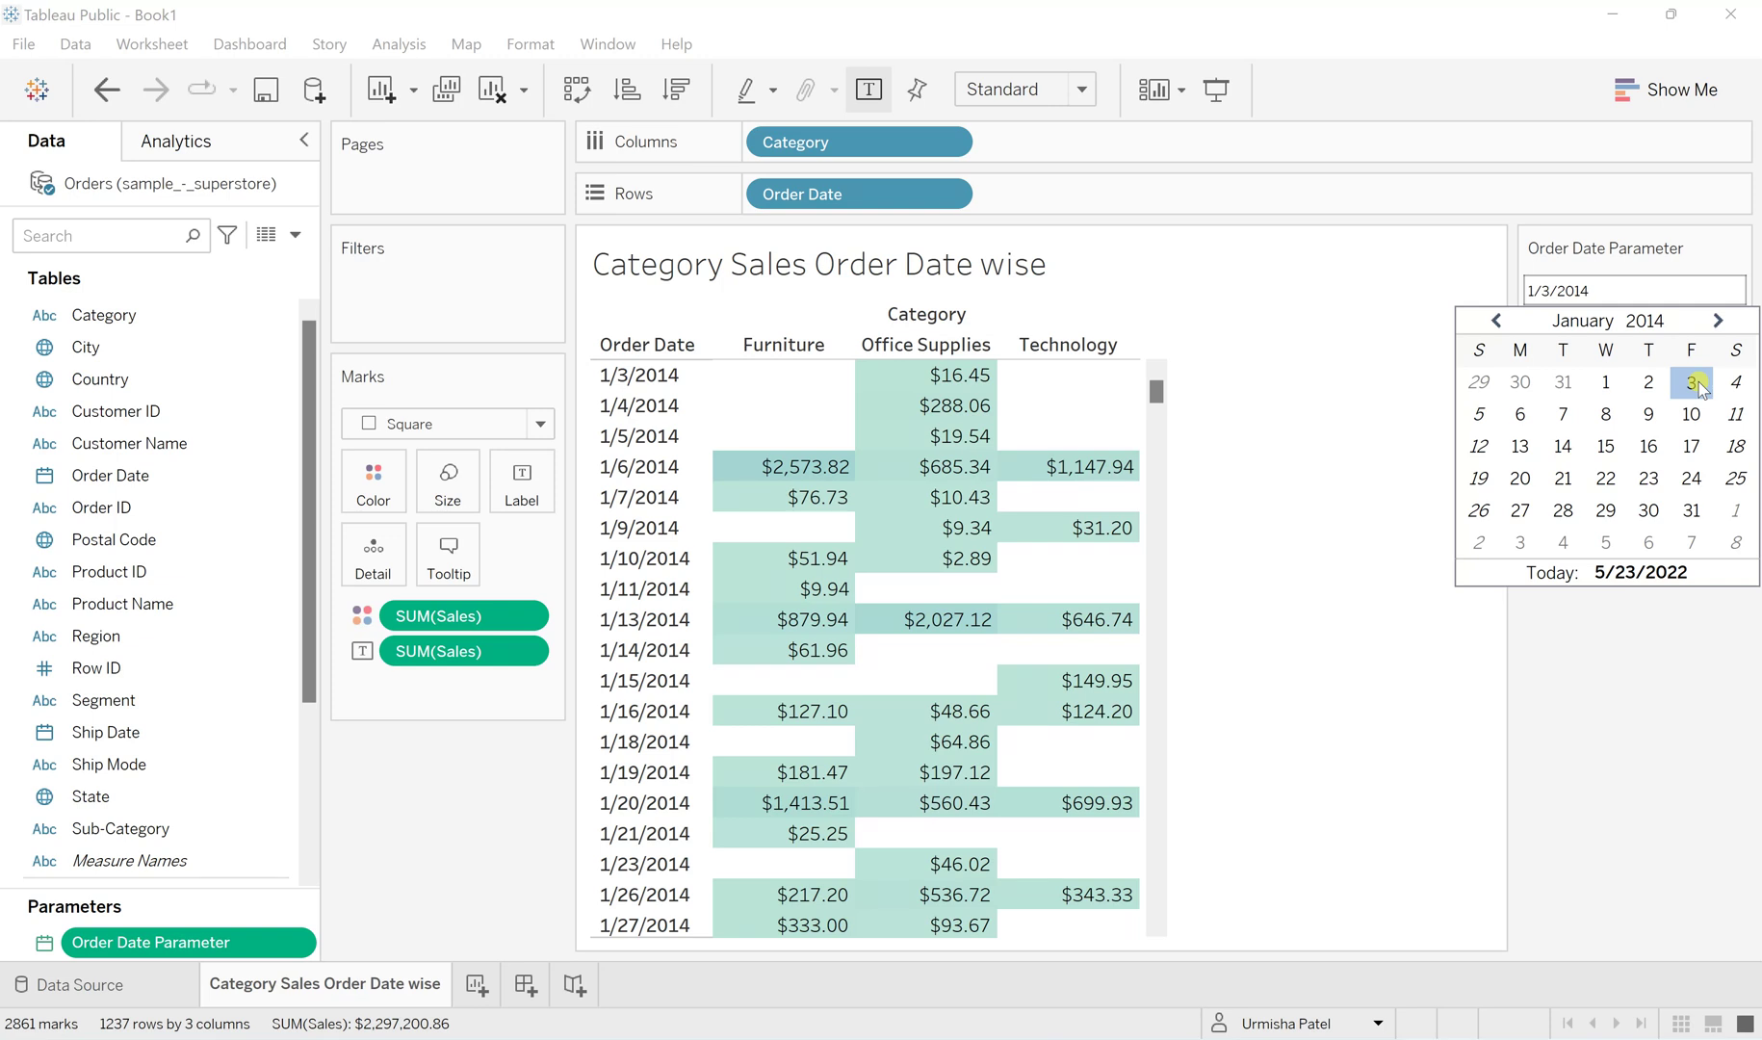
Try 1/15 and 1/24, then settle the parameter on 1/20/2014.
click(1606, 446)
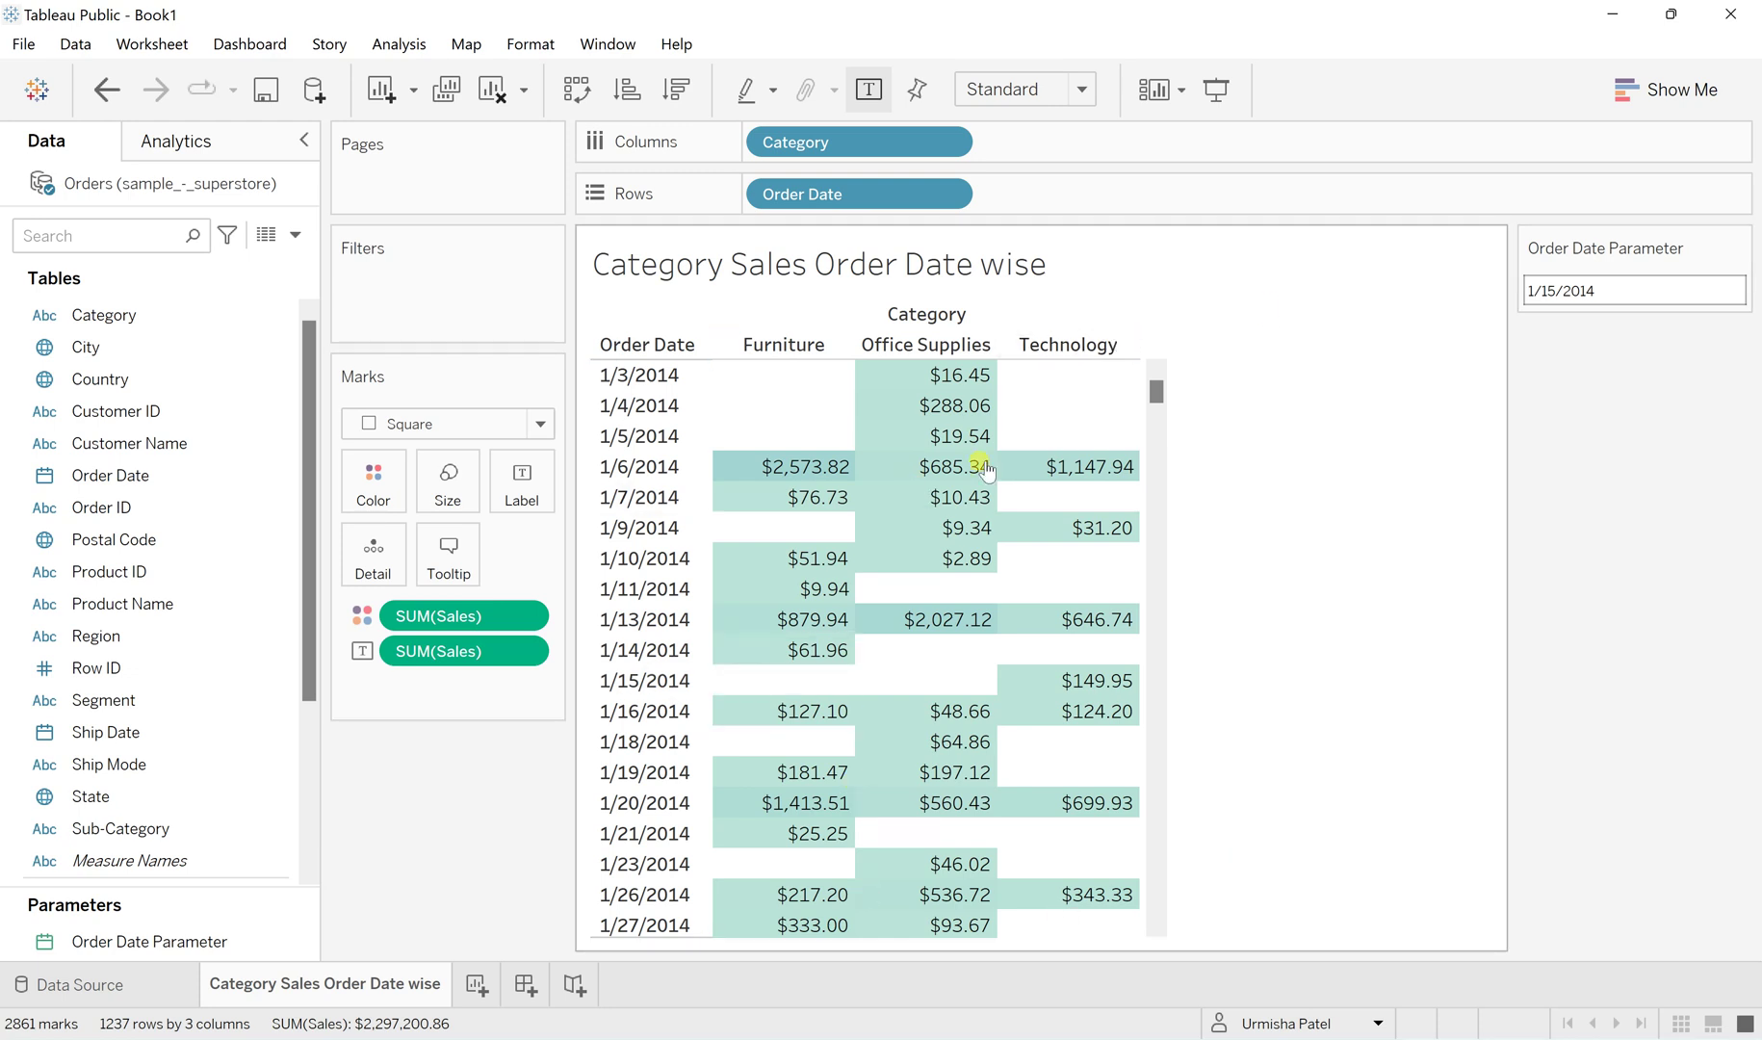
click(1618, 291)
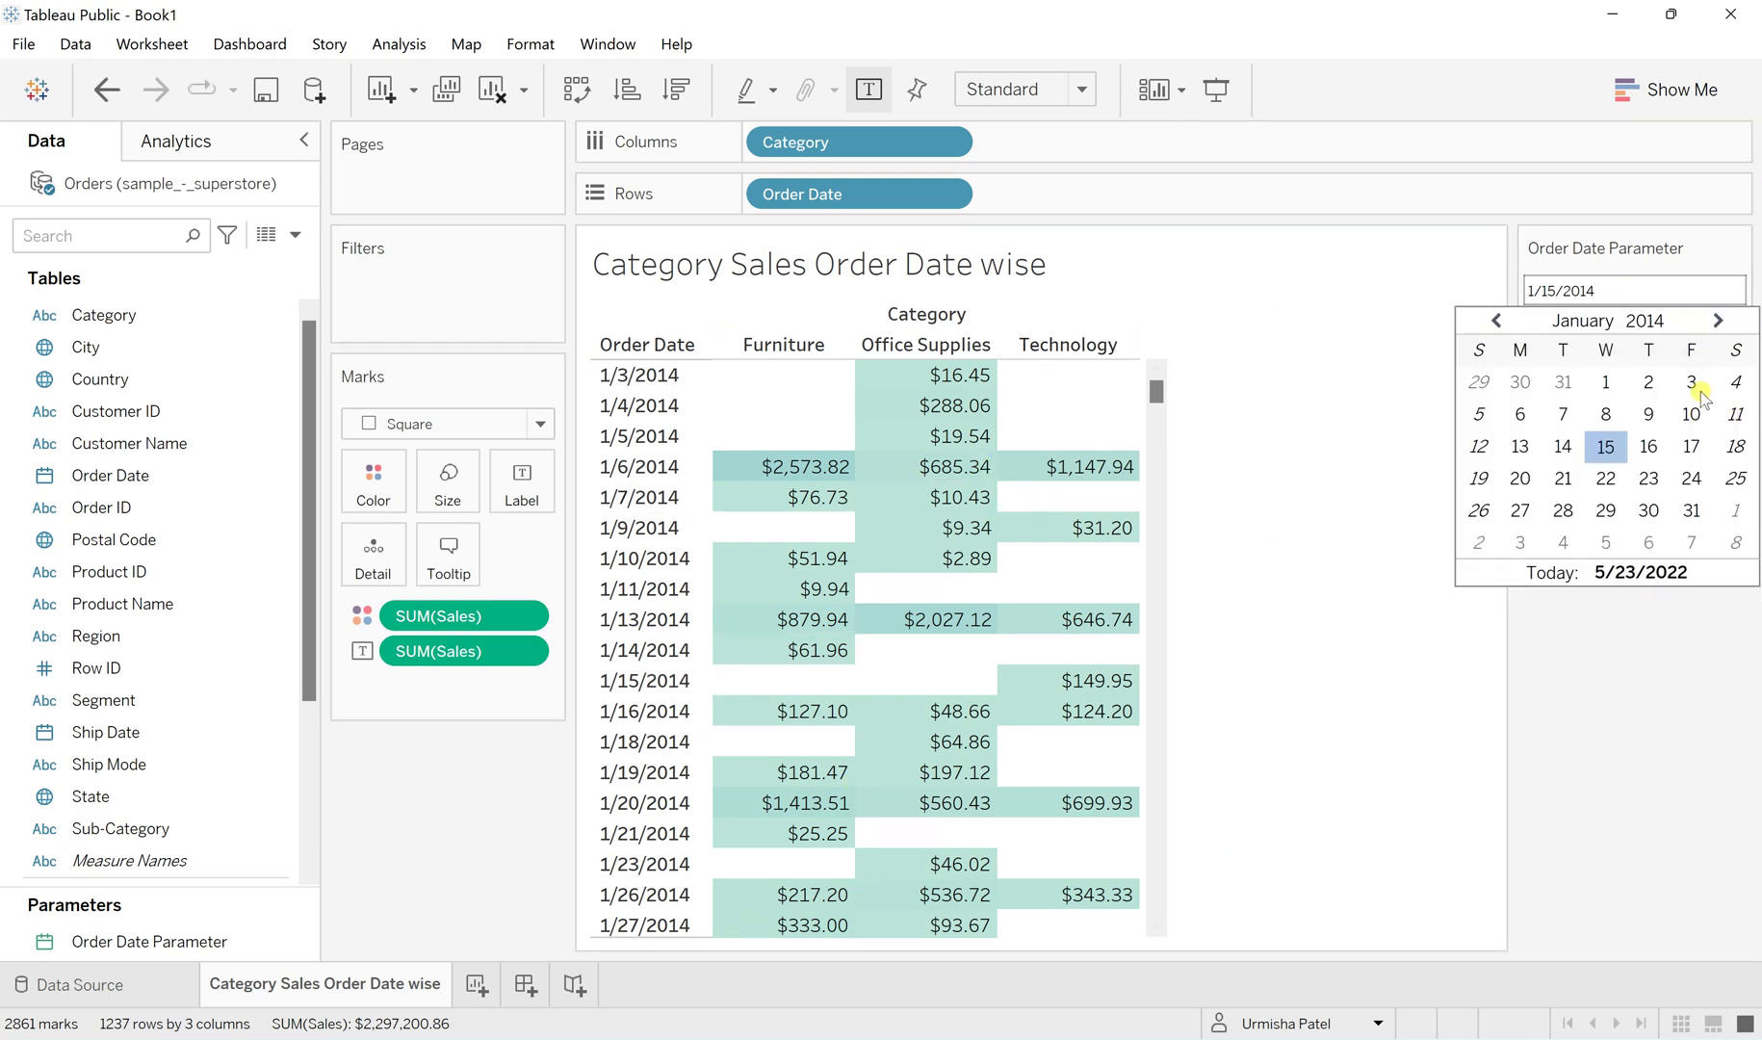
click(1692, 478)
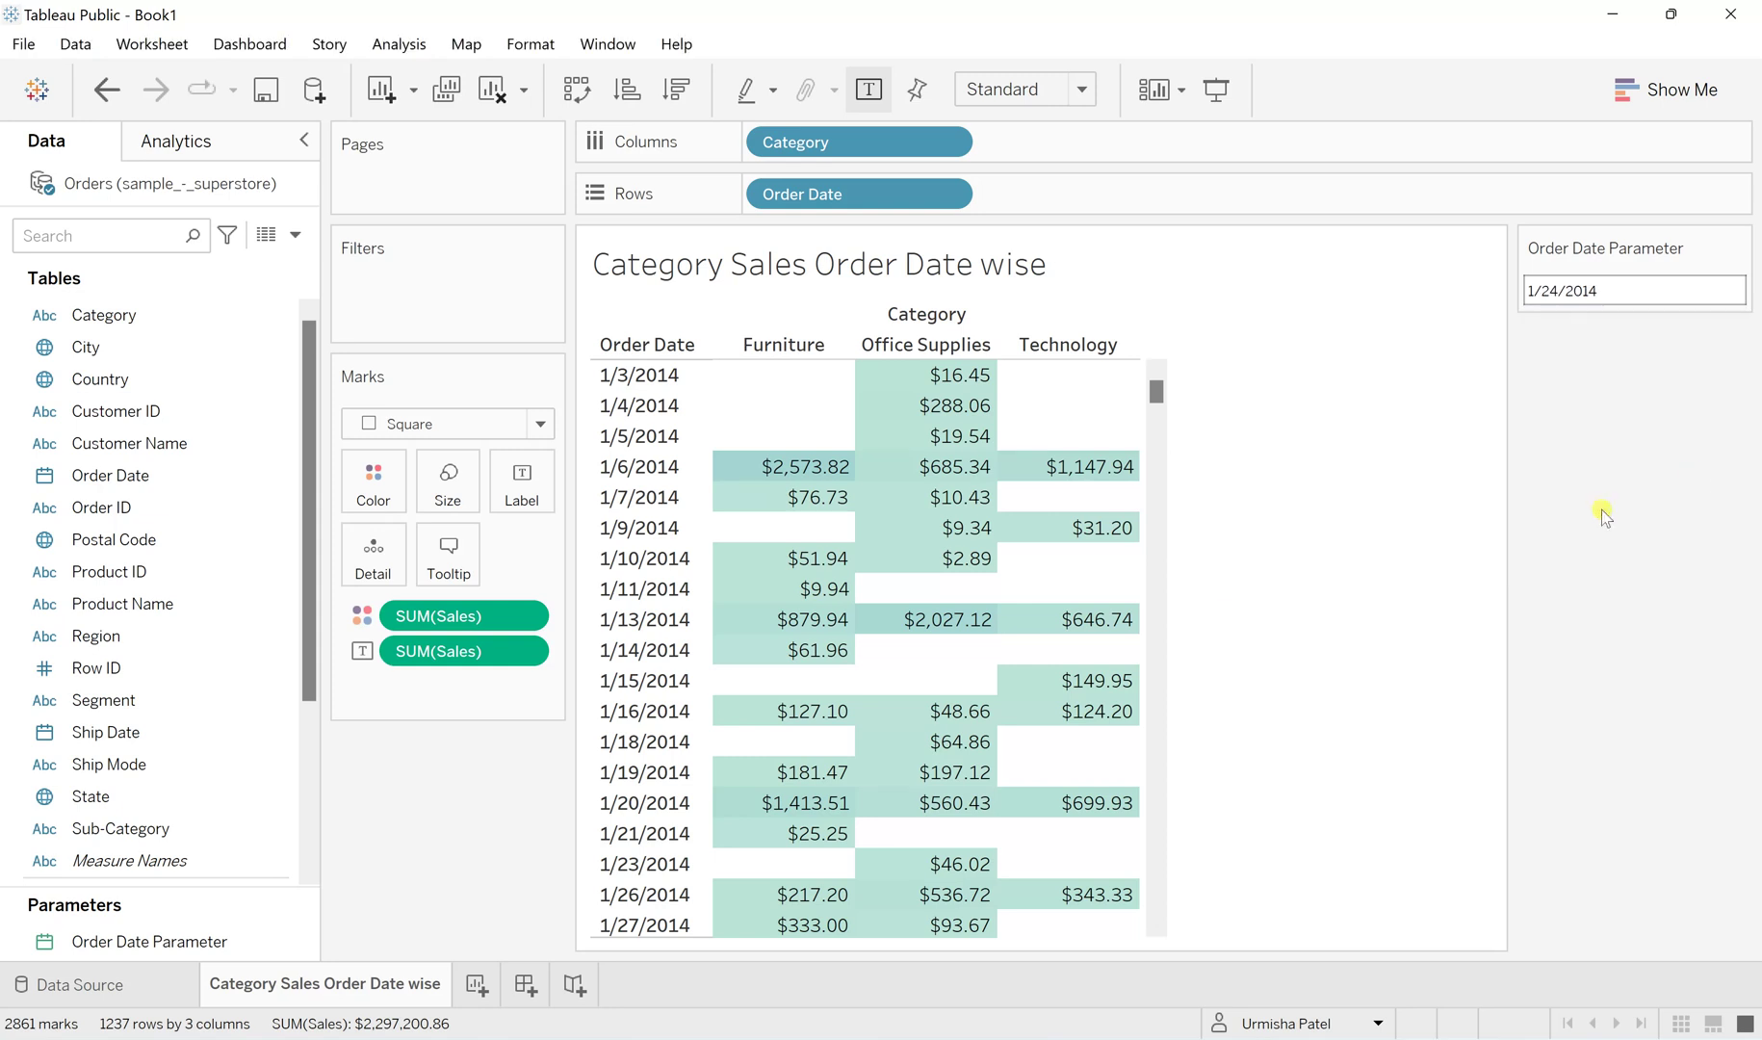
click(1593, 292)
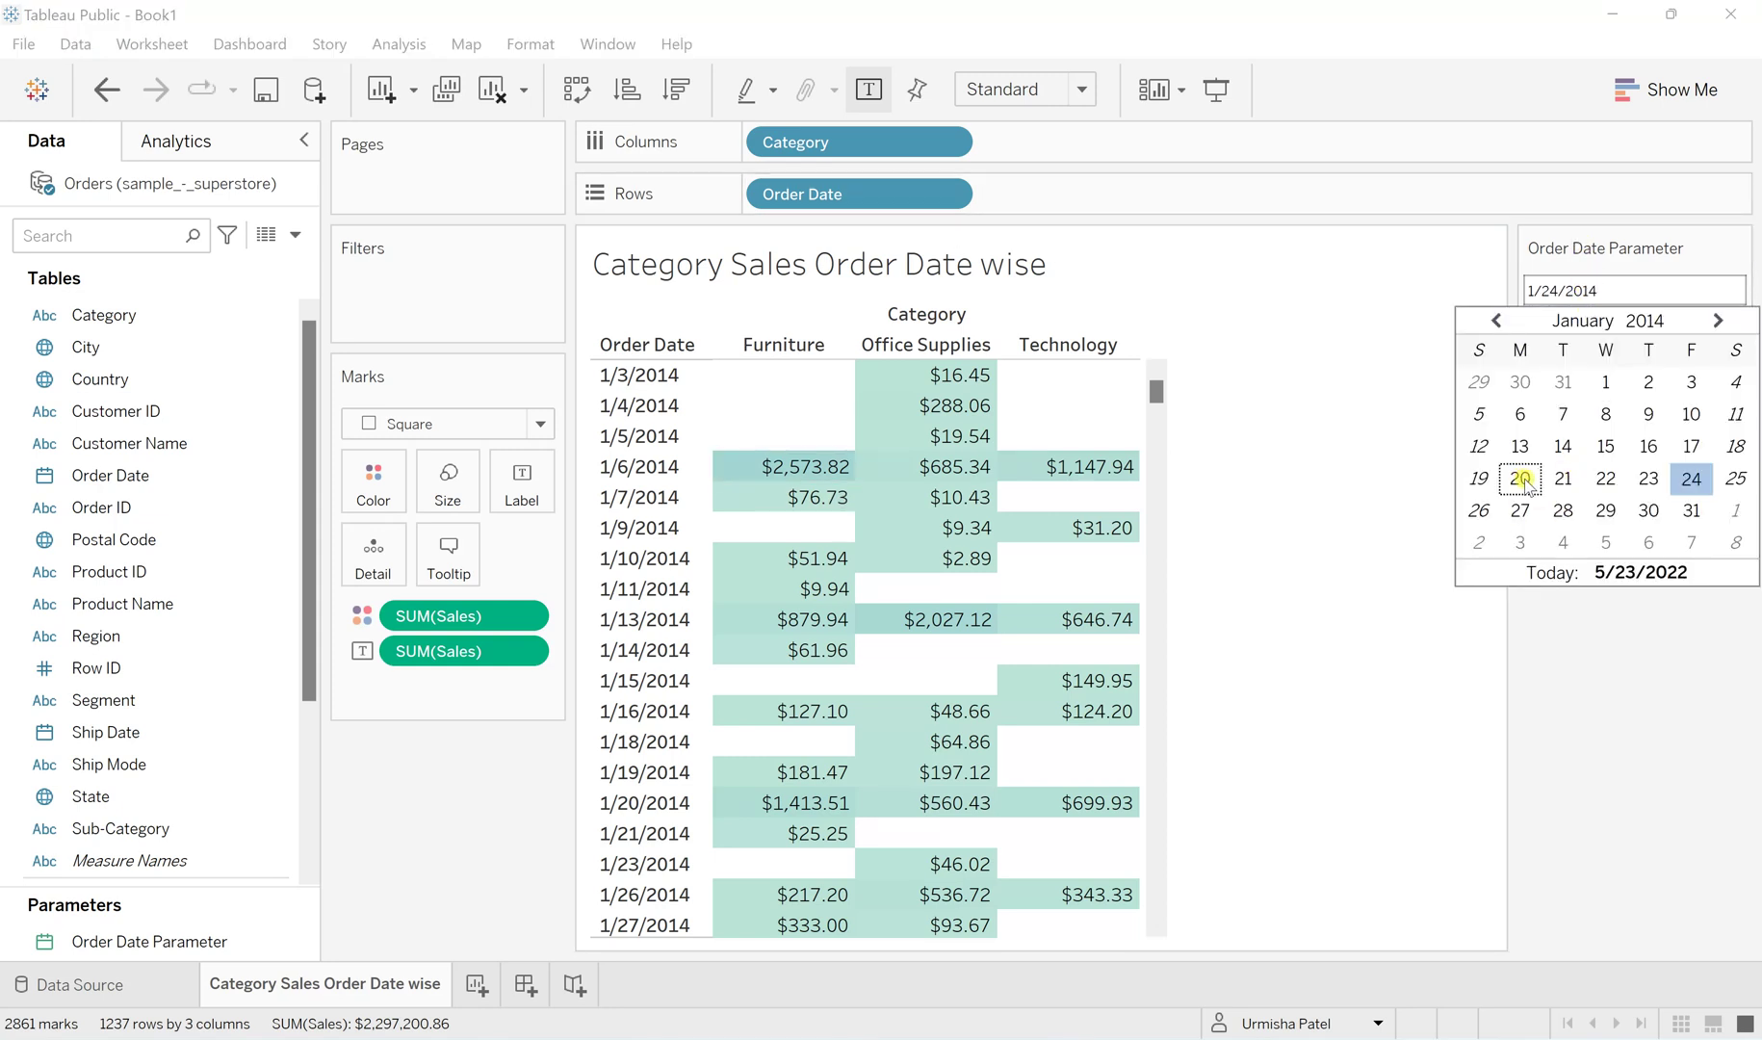
click(1521, 479)
click(1565, 291)
click(1551, 762)
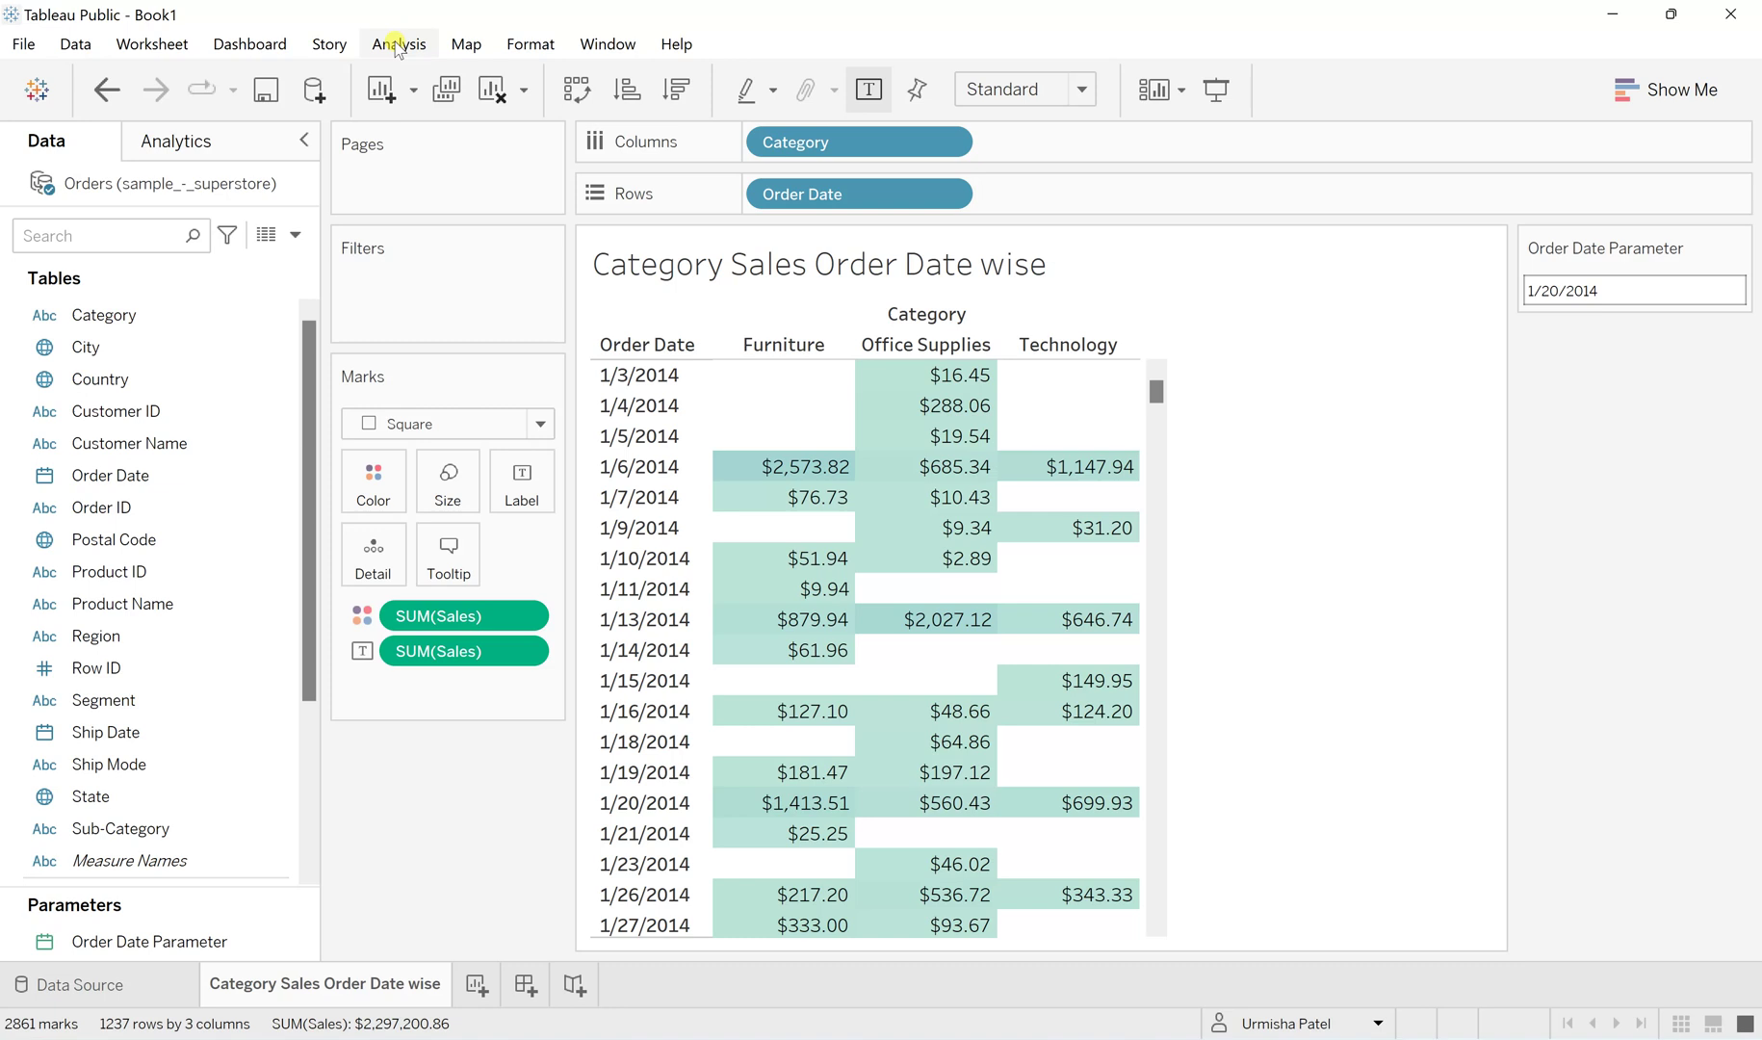
Start a new calculated field named 'Dsiplay Date' from the Analysis menu.
click(397, 44)
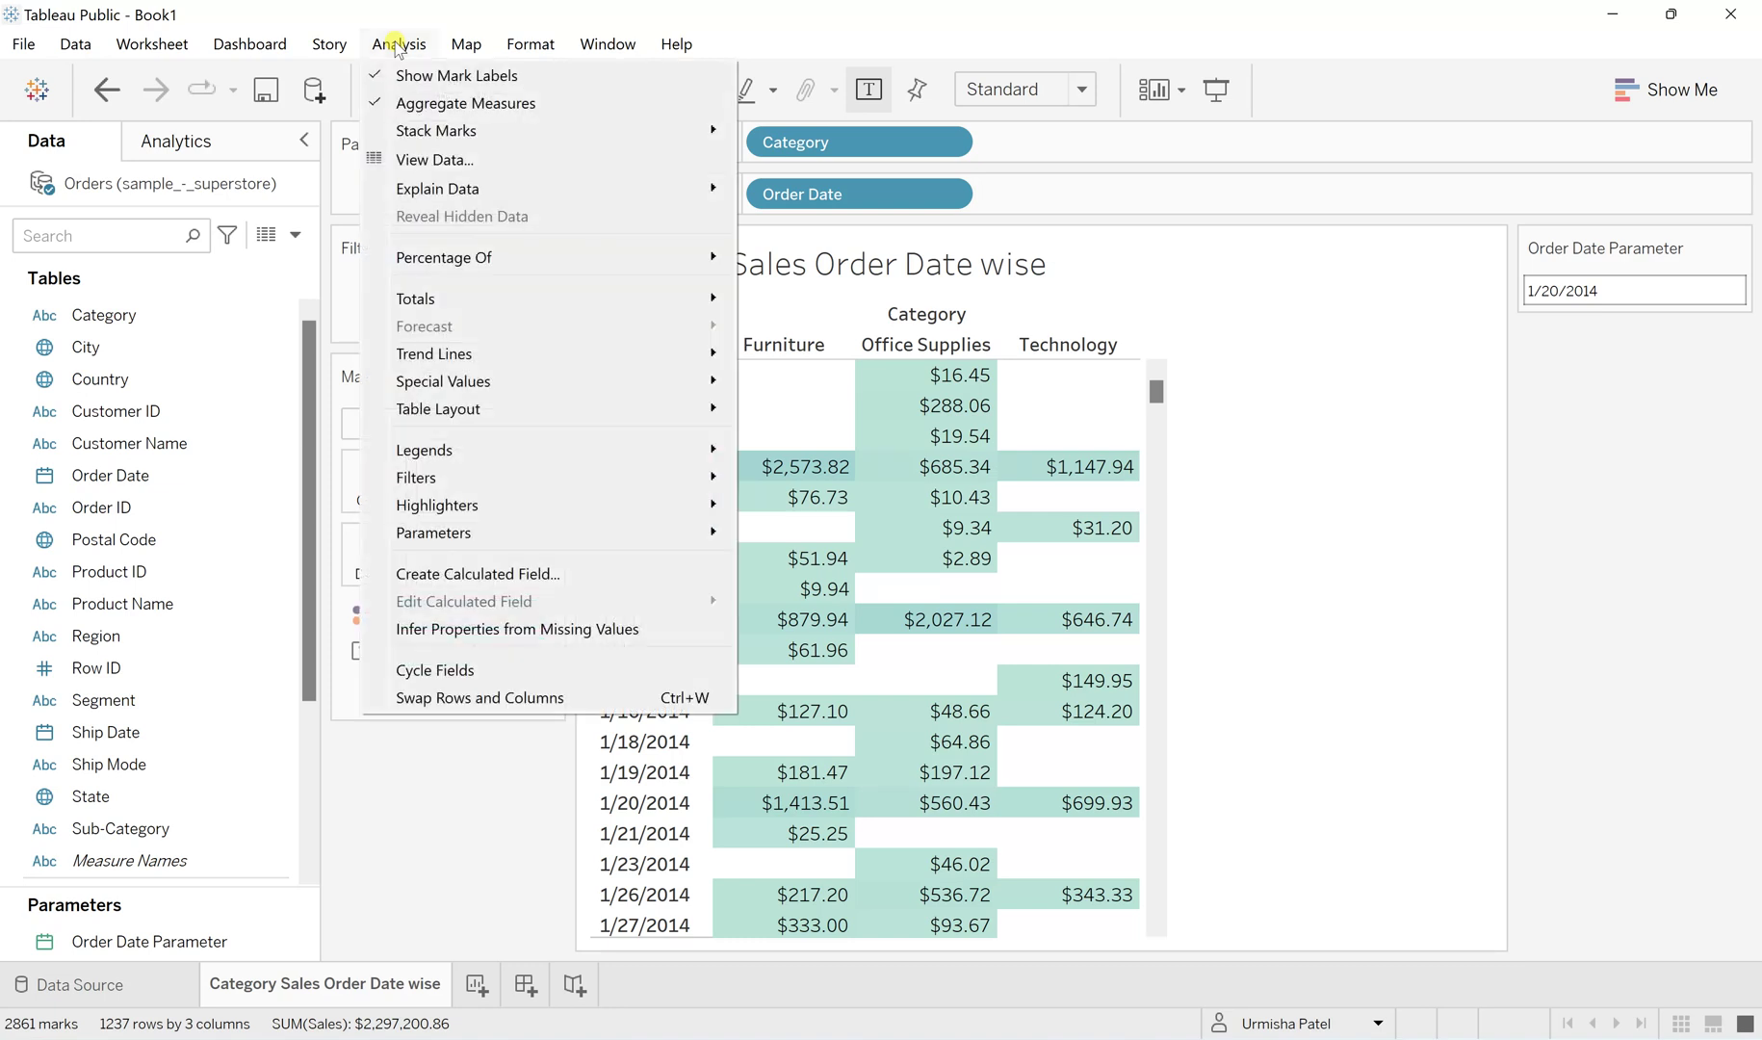
click(521, 576)
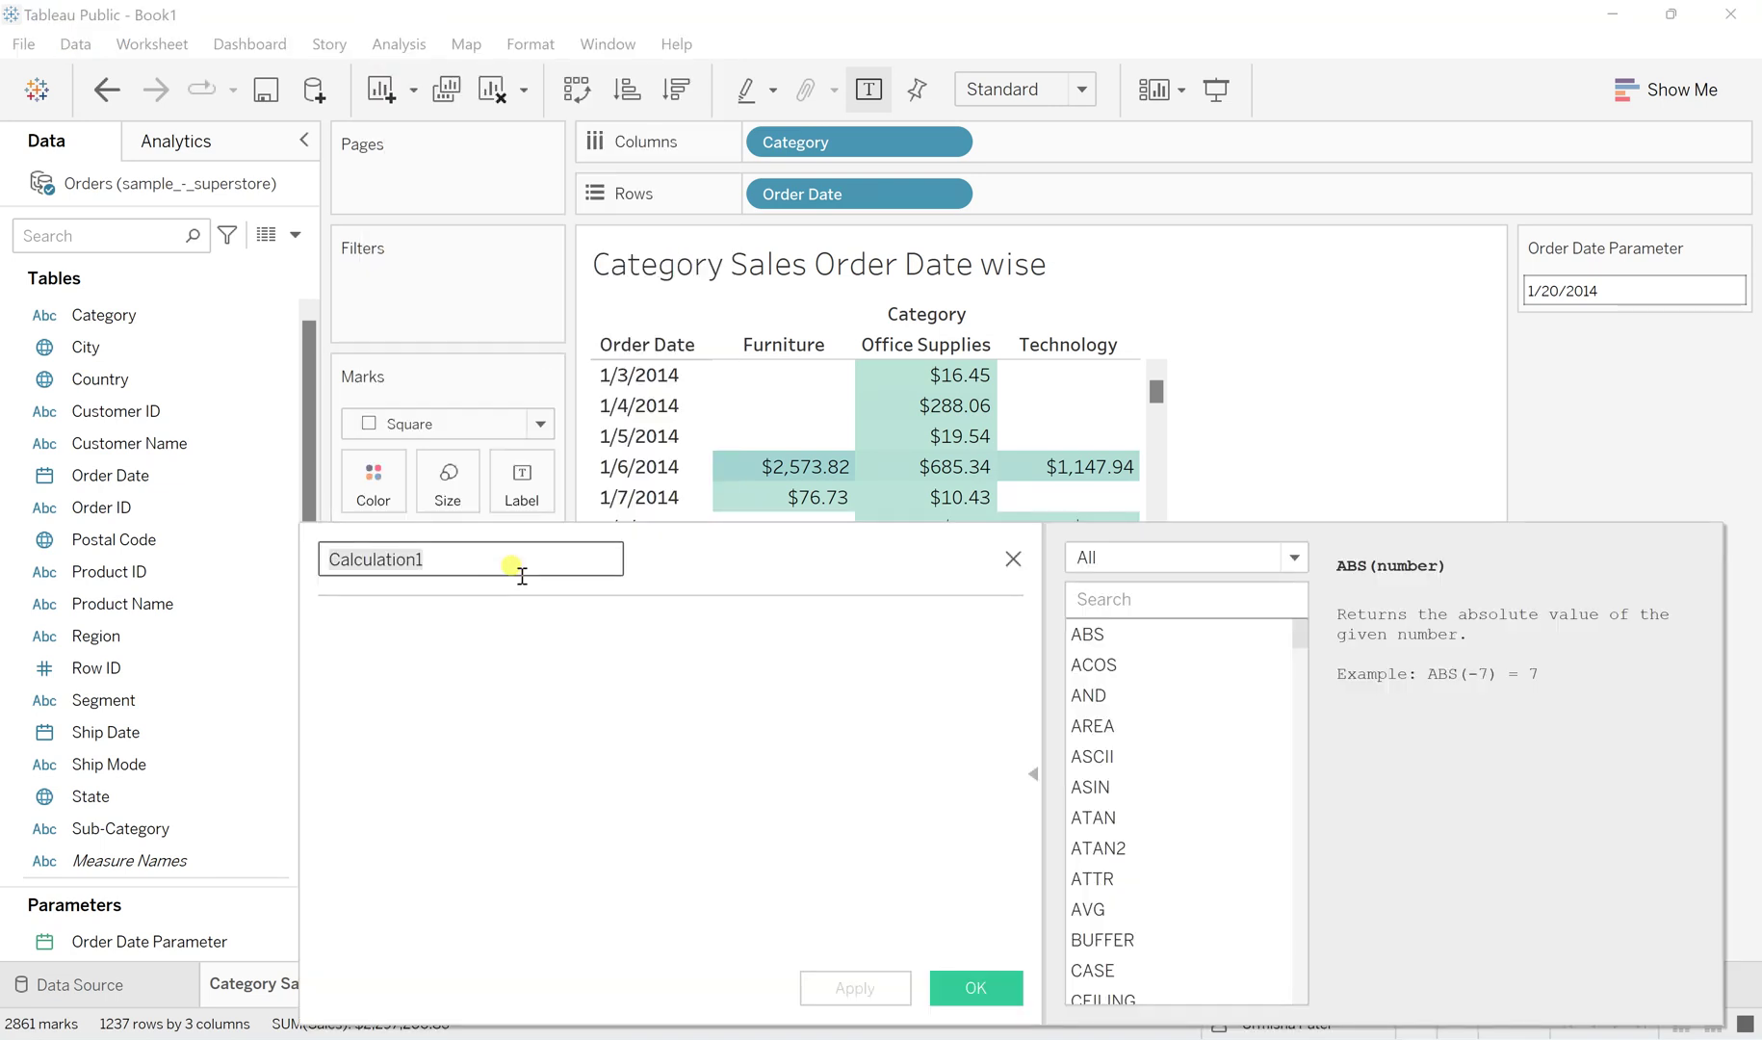
text(Dsiplay Date)
Enter the formula [Order Date]=[Order Date Parameter], apply it and close the editor.
click(353, 647)
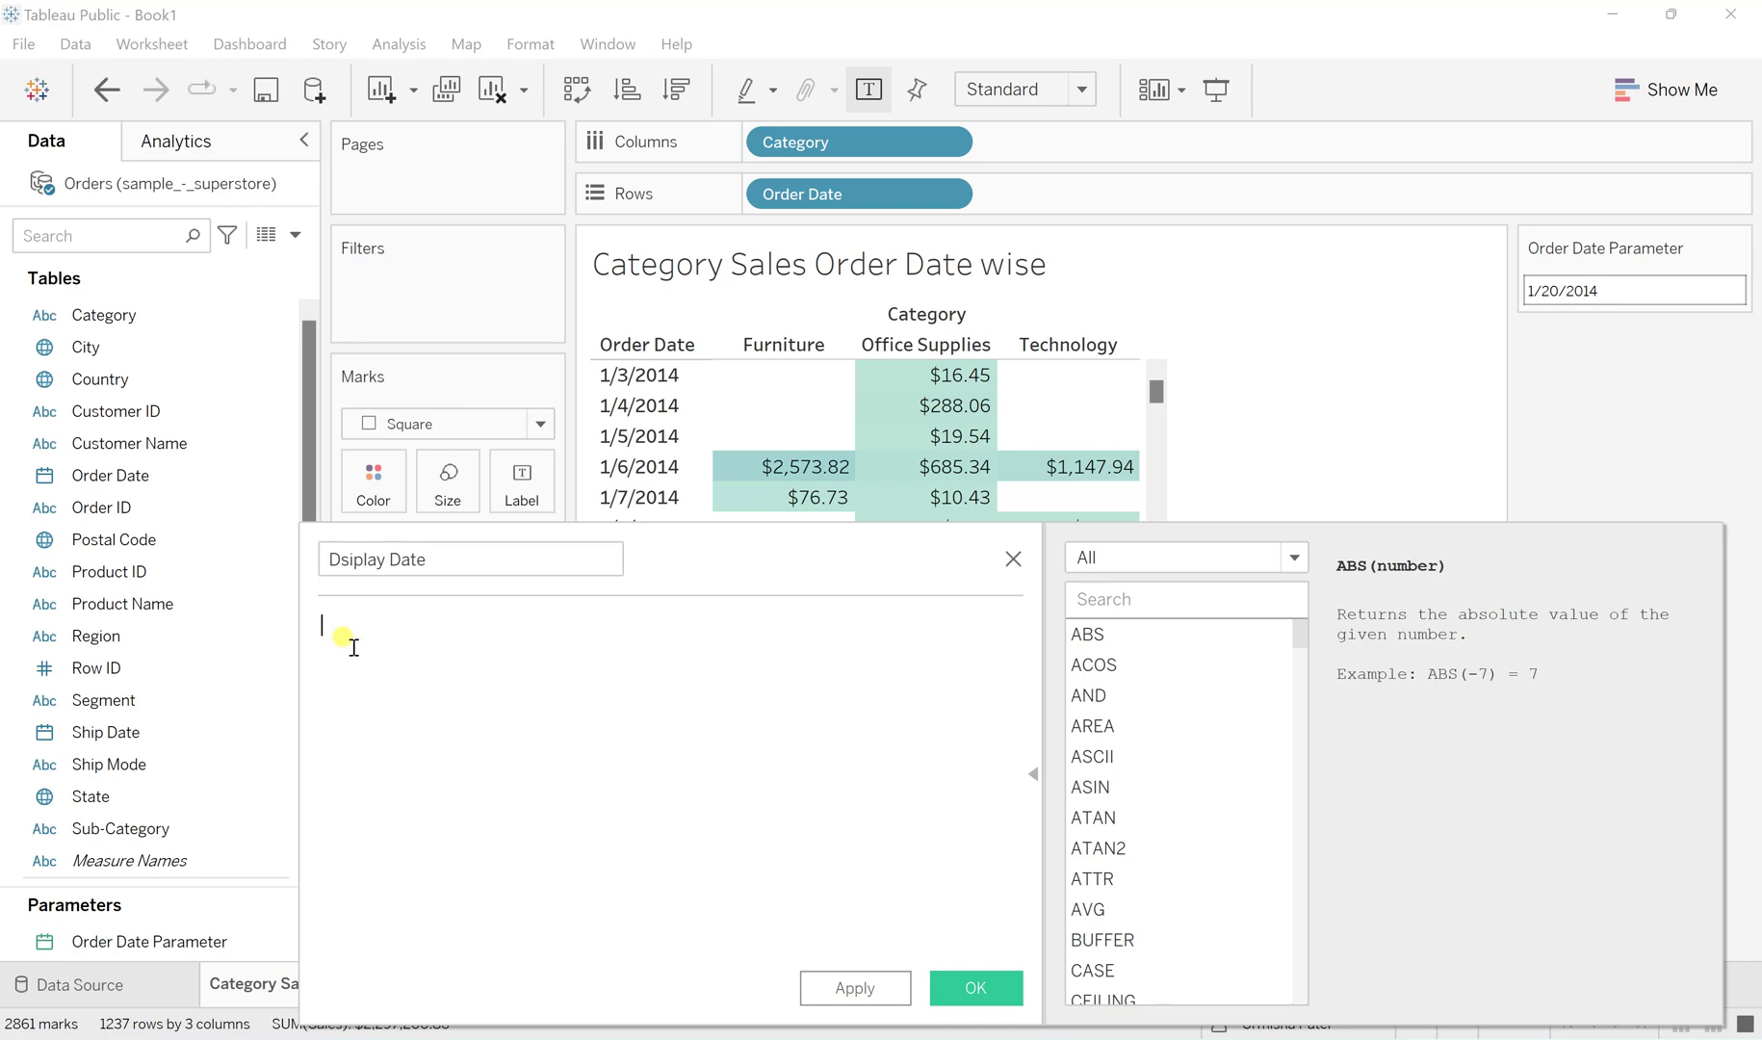
text(order)
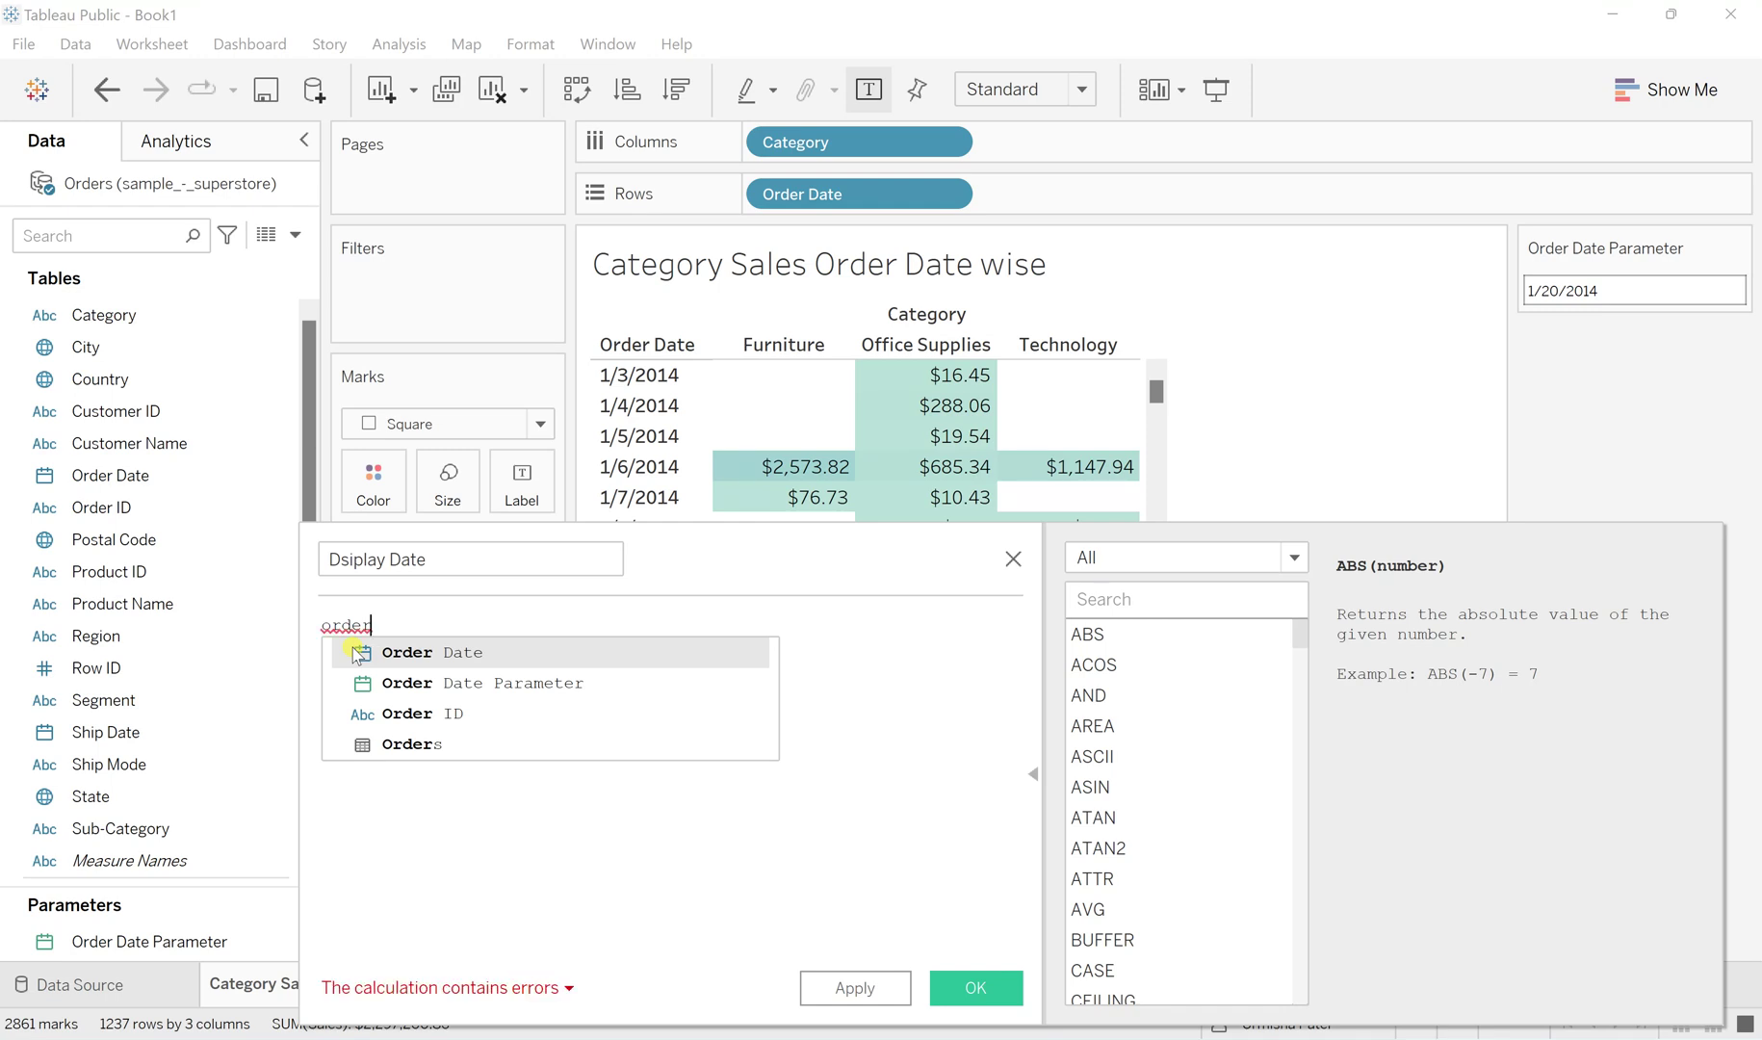
click(355, 654)
text(=pr)
key(BackSpace)
key(BackSpace)
text(order)
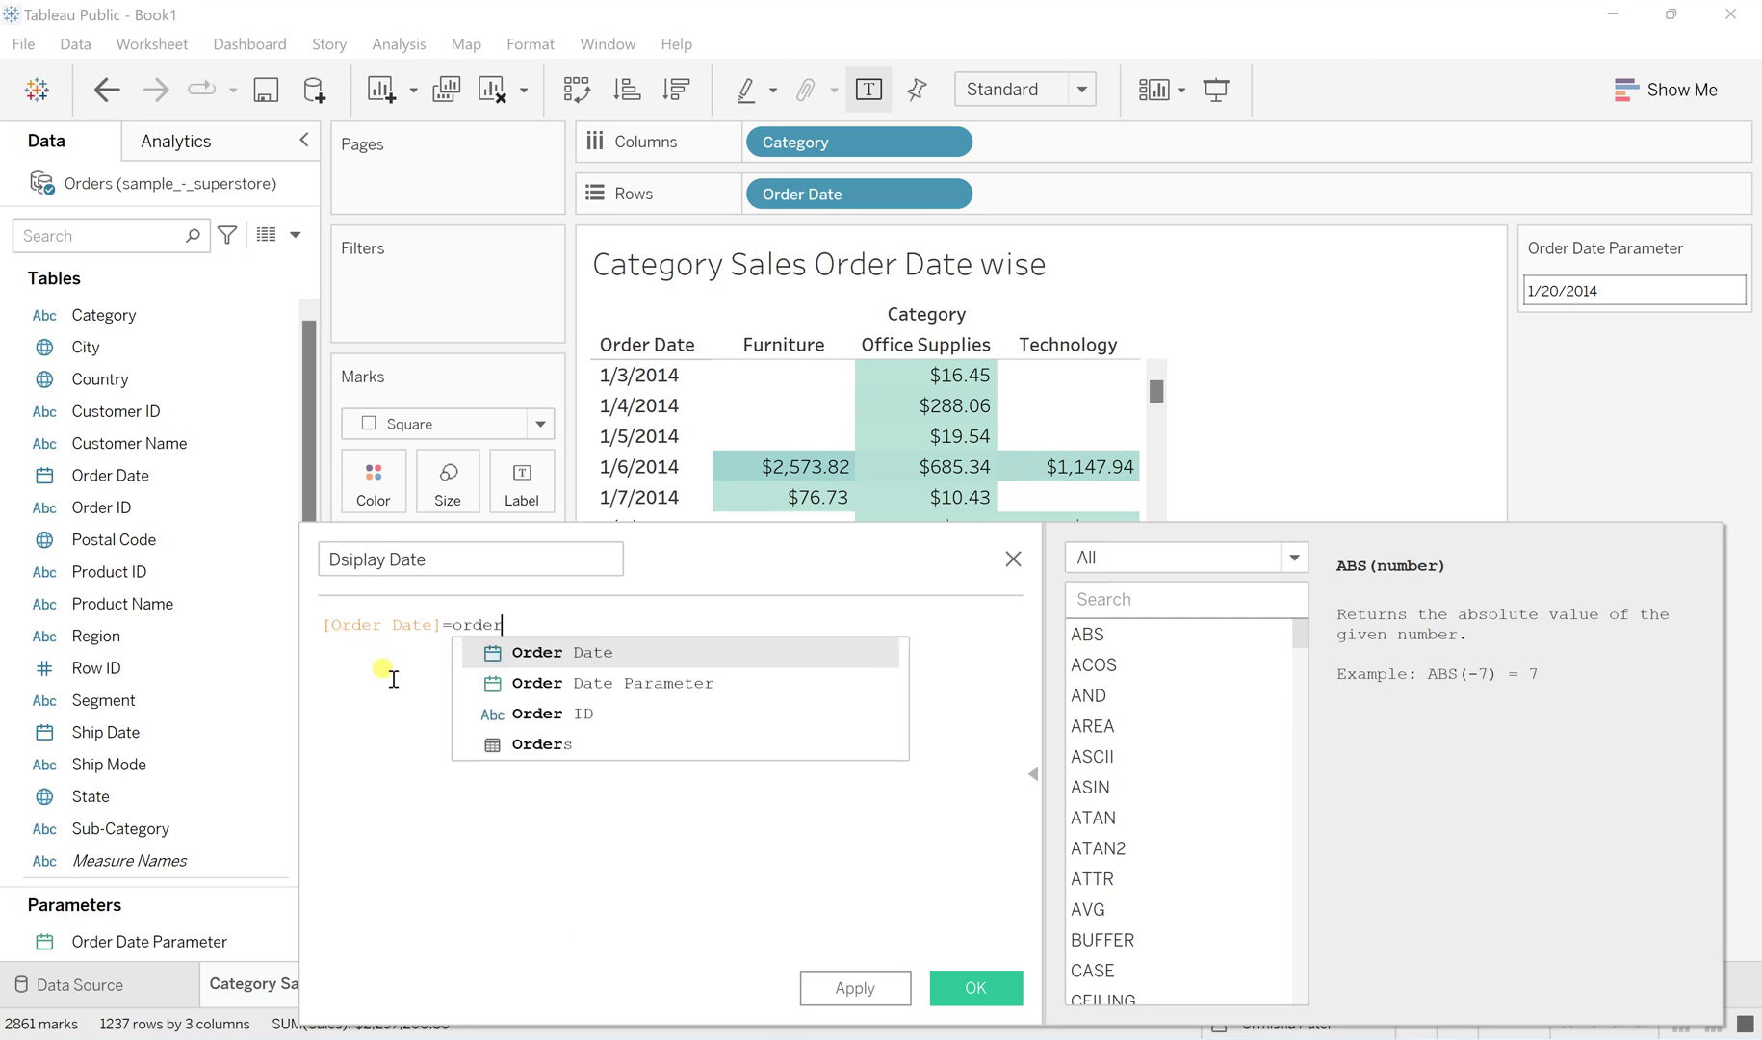
double_click(555, 692)
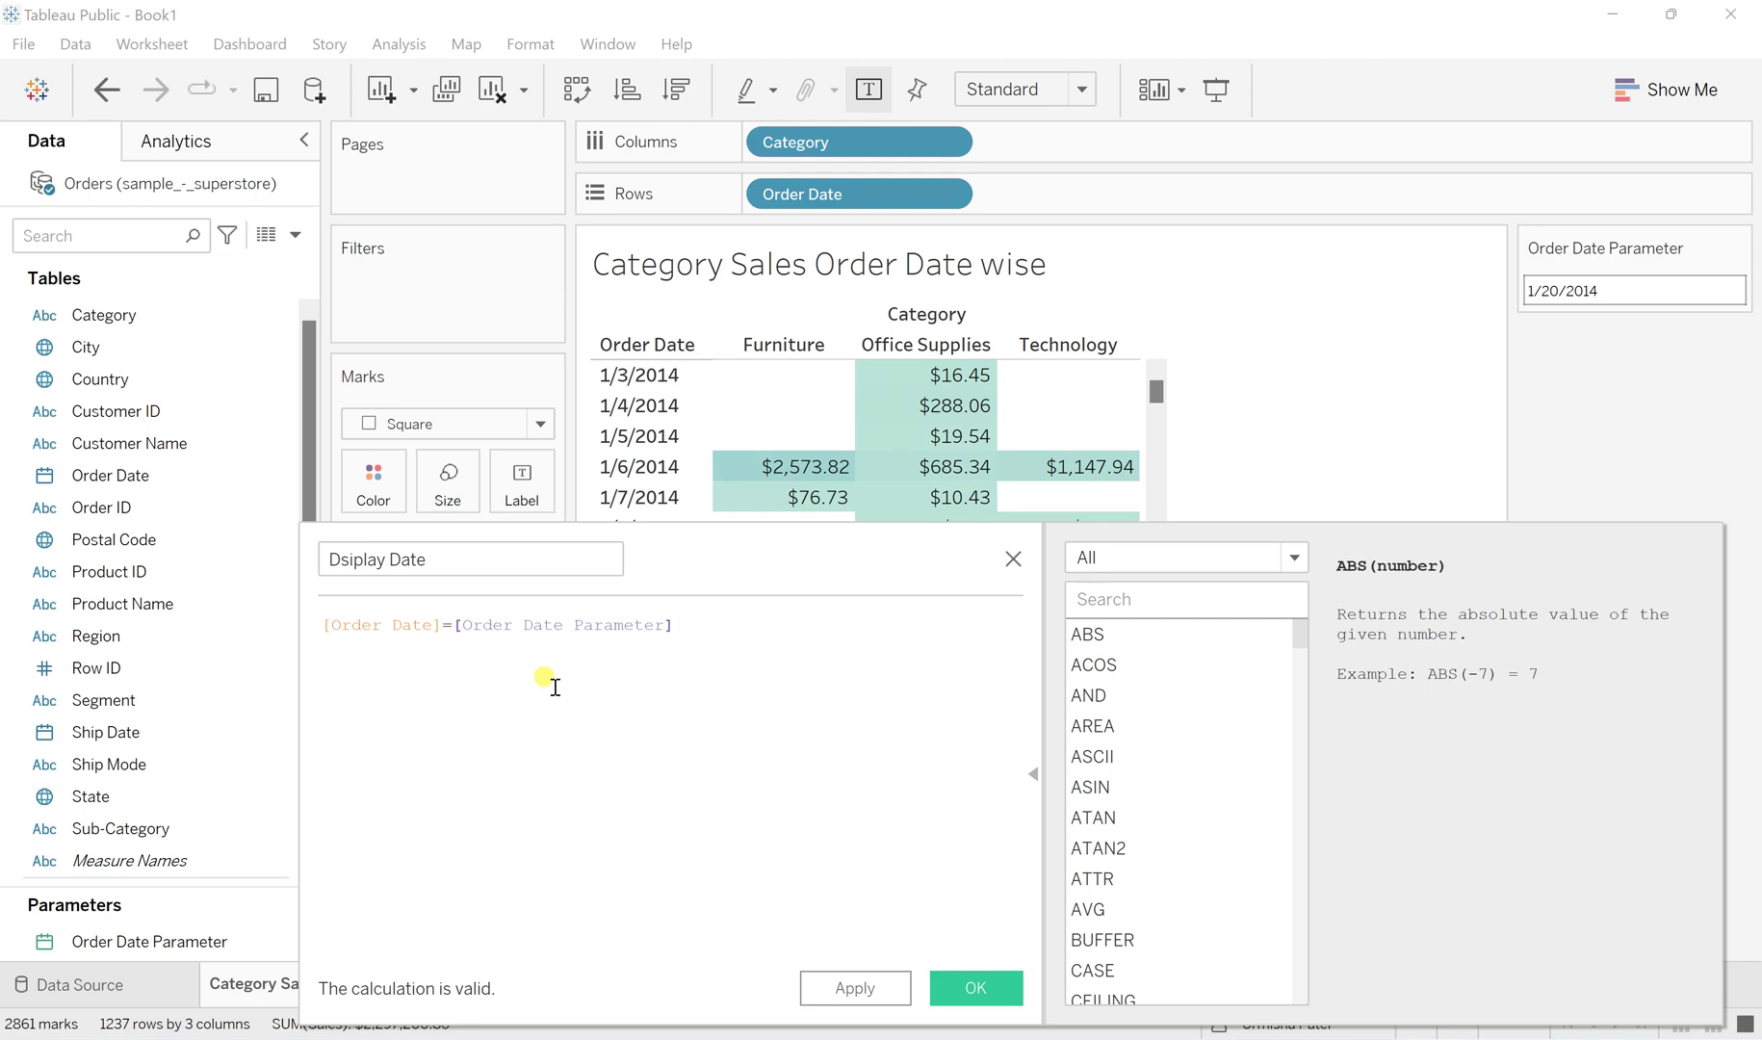
click(855, 989)
click(855, 989)
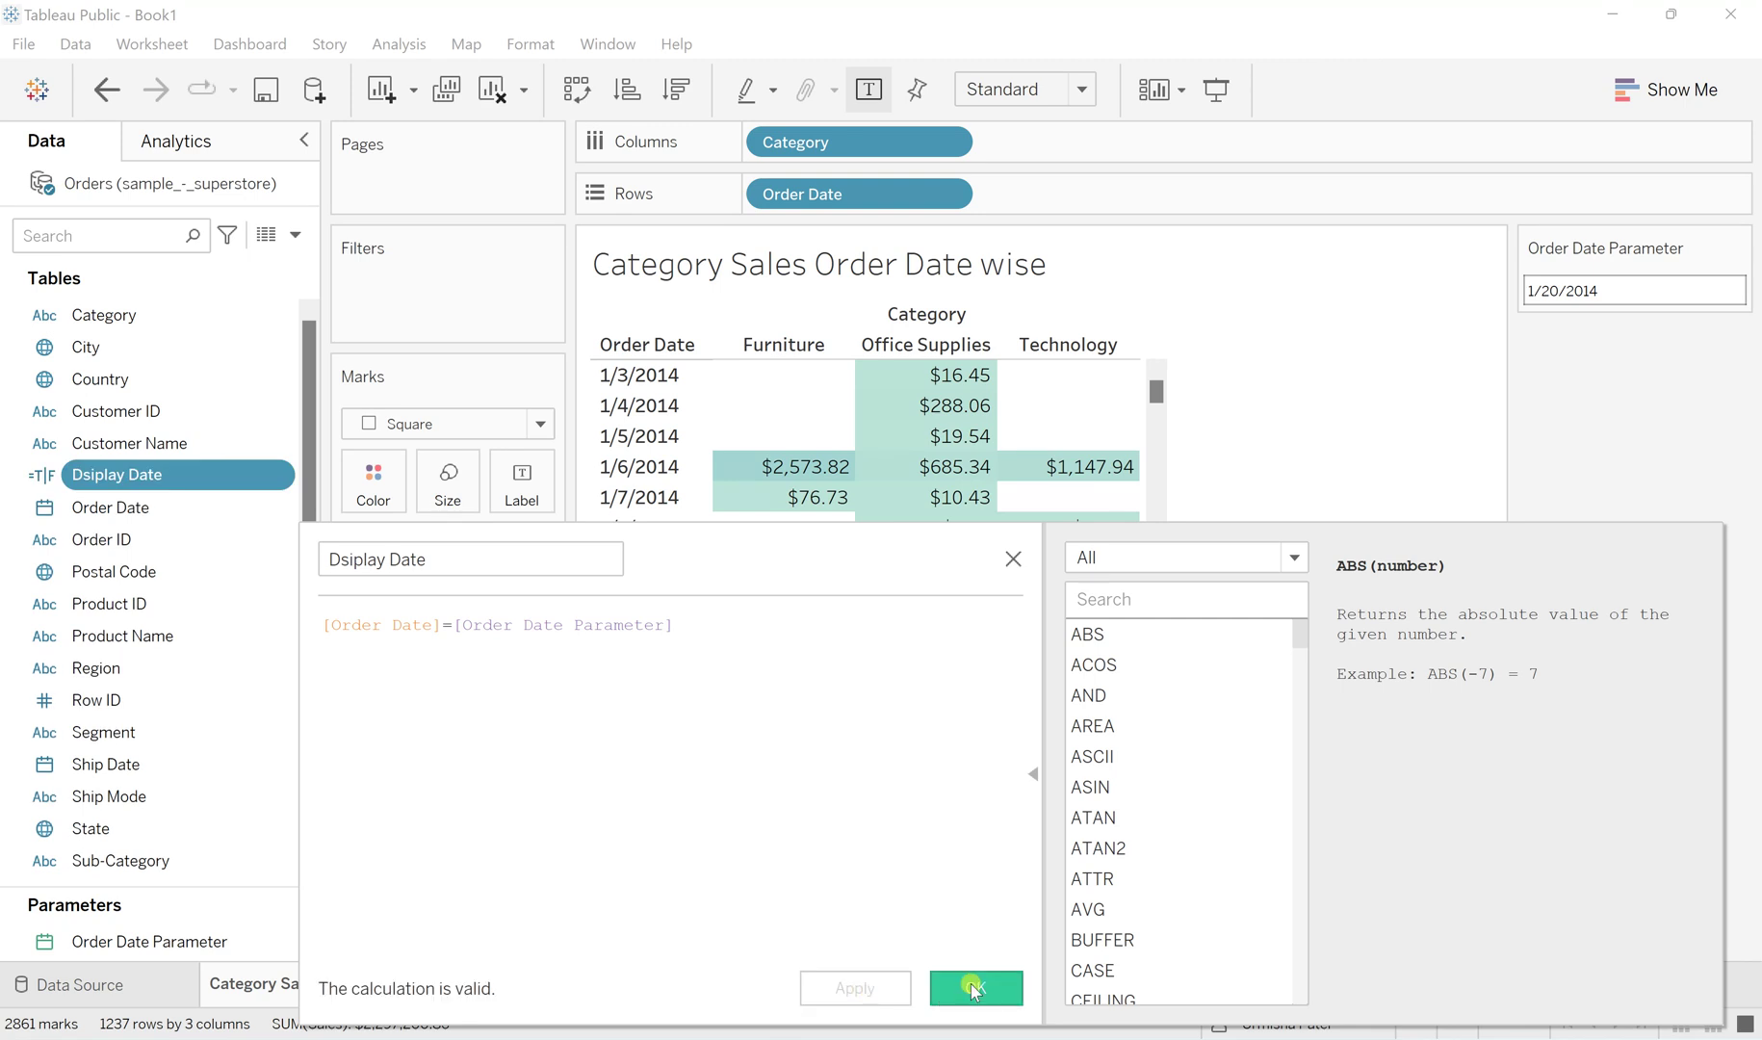
click(975, 986)
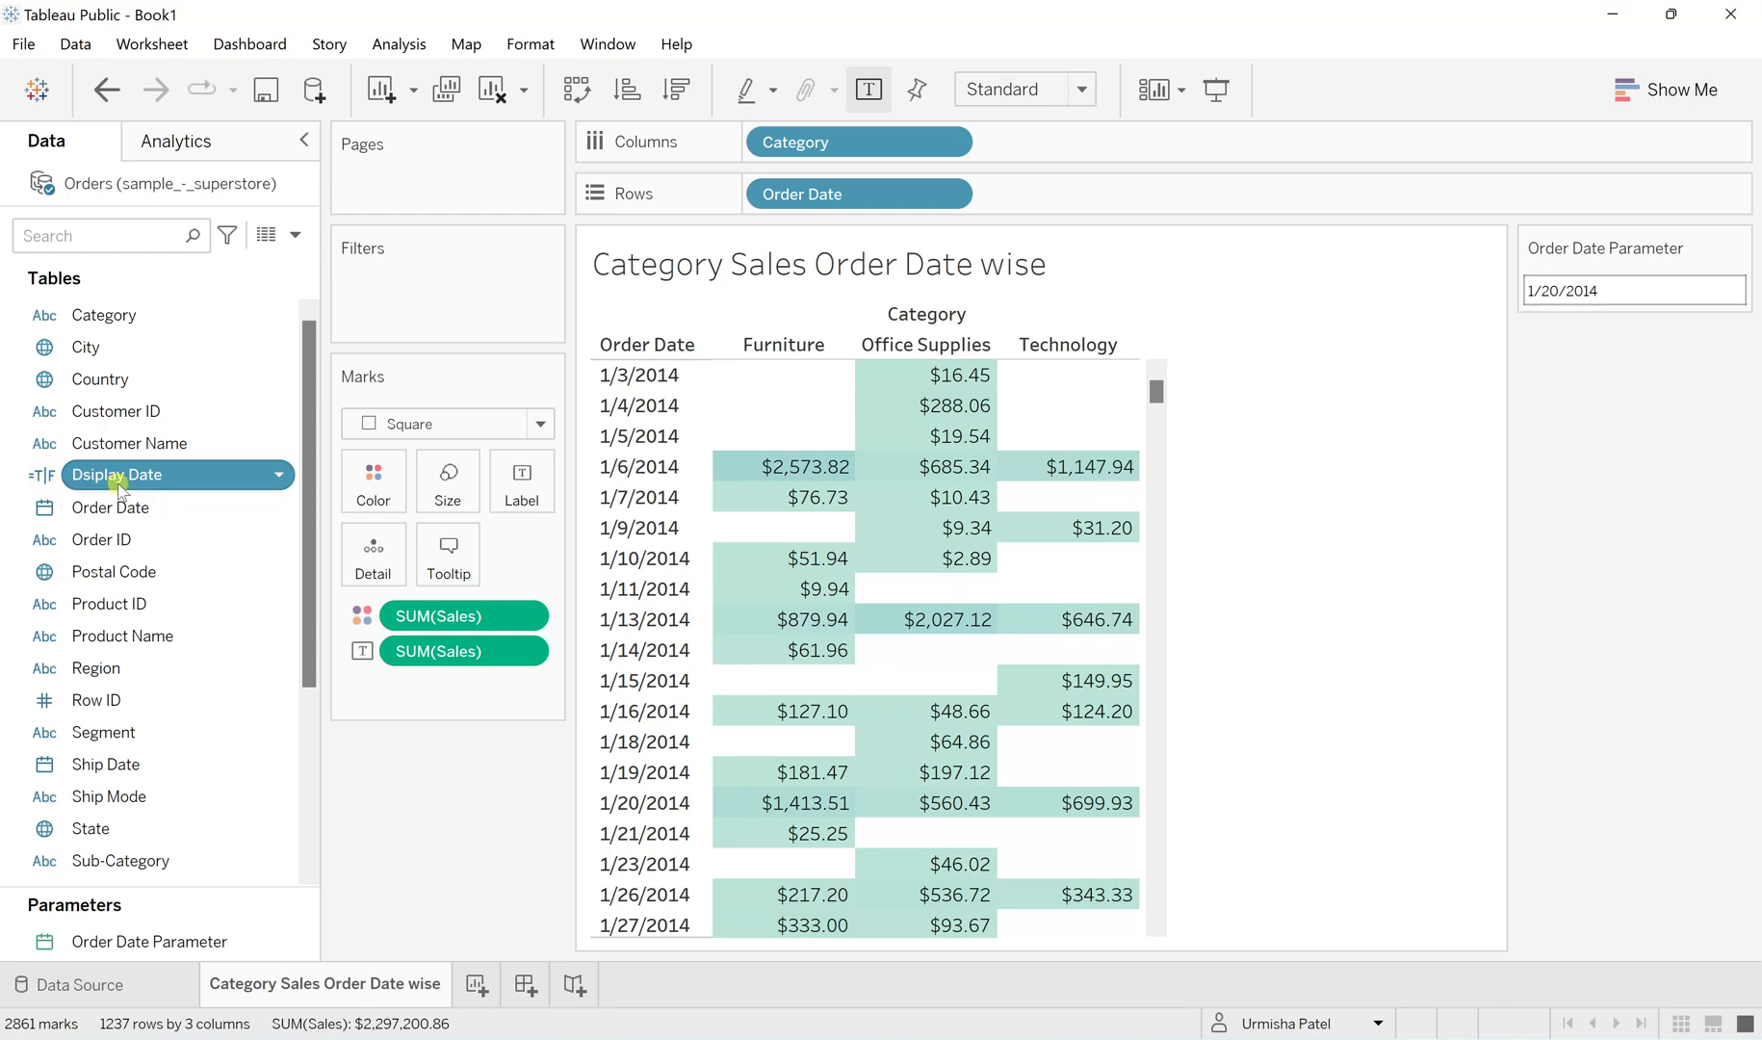
Add Dsiplay Date to Filters keeping only True, leaving just the 1/20/2014 row.
mouse_move(118, 486)
mouse_down()
mouse_move(254, 359)
mouse_move(374, 276)
mouse_move(395, 284)
mouse_up()
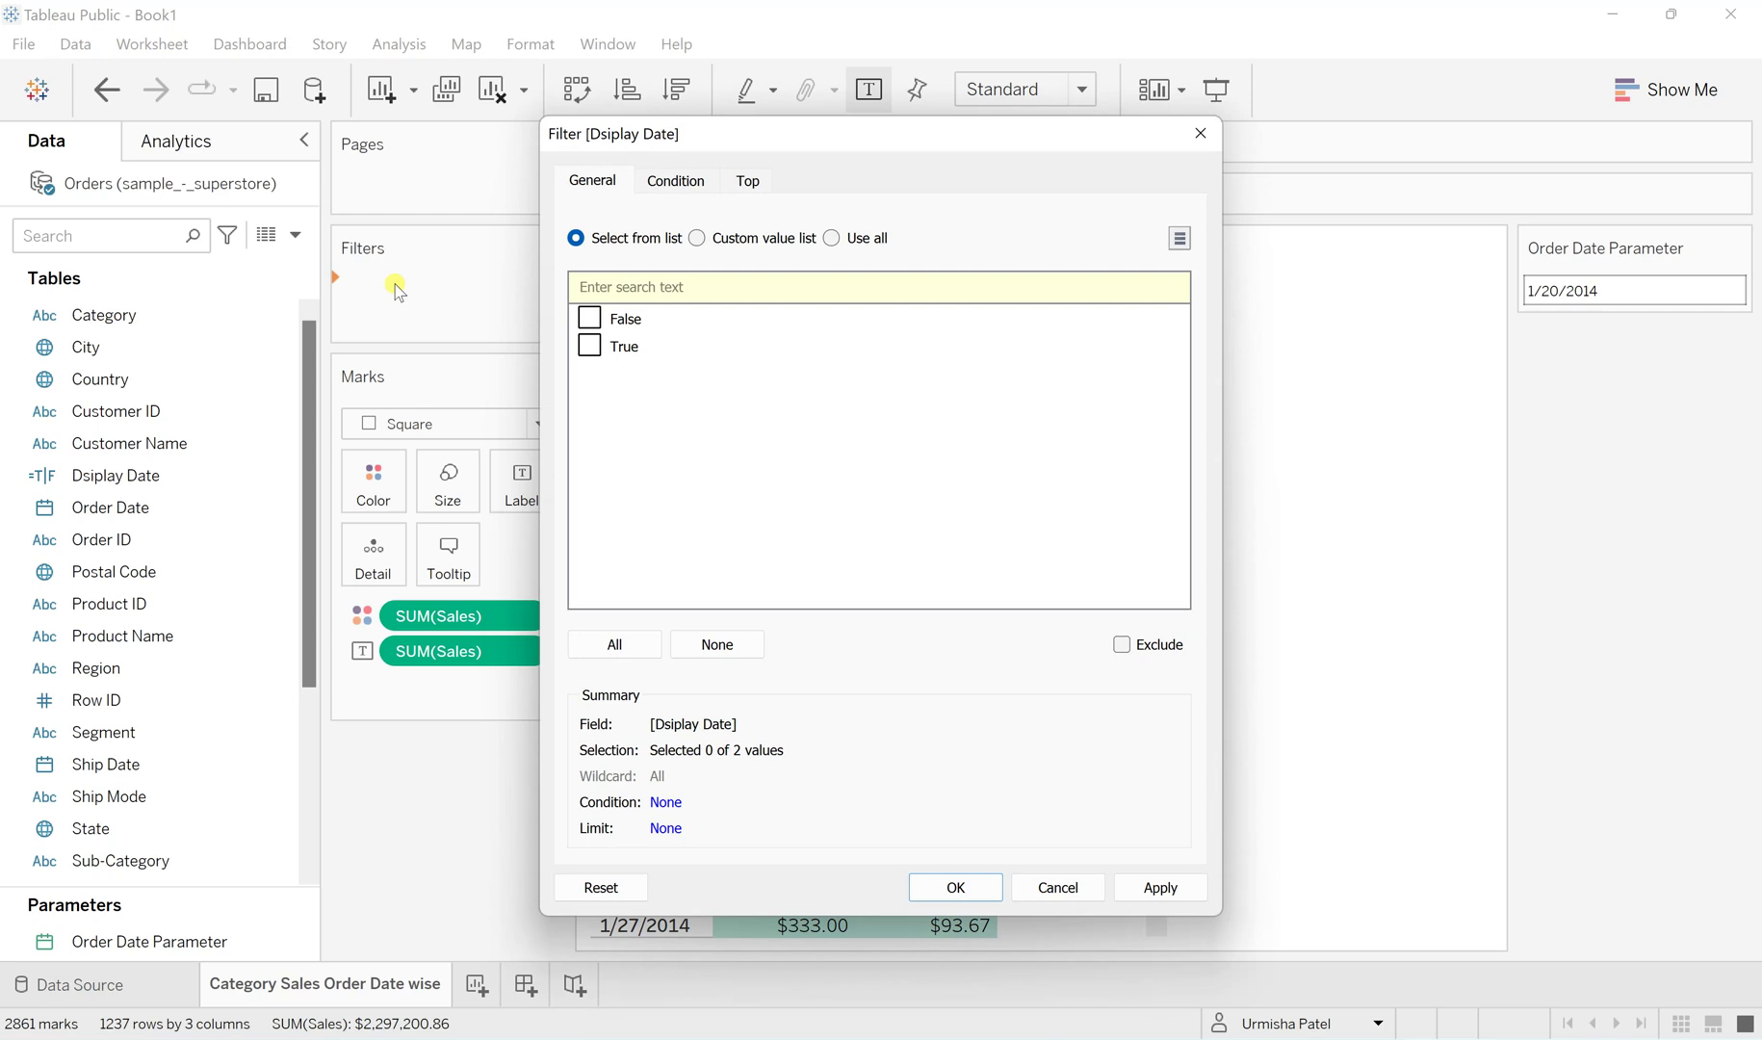
click(589, 347)
click(1157, 888)
click(949, 885)
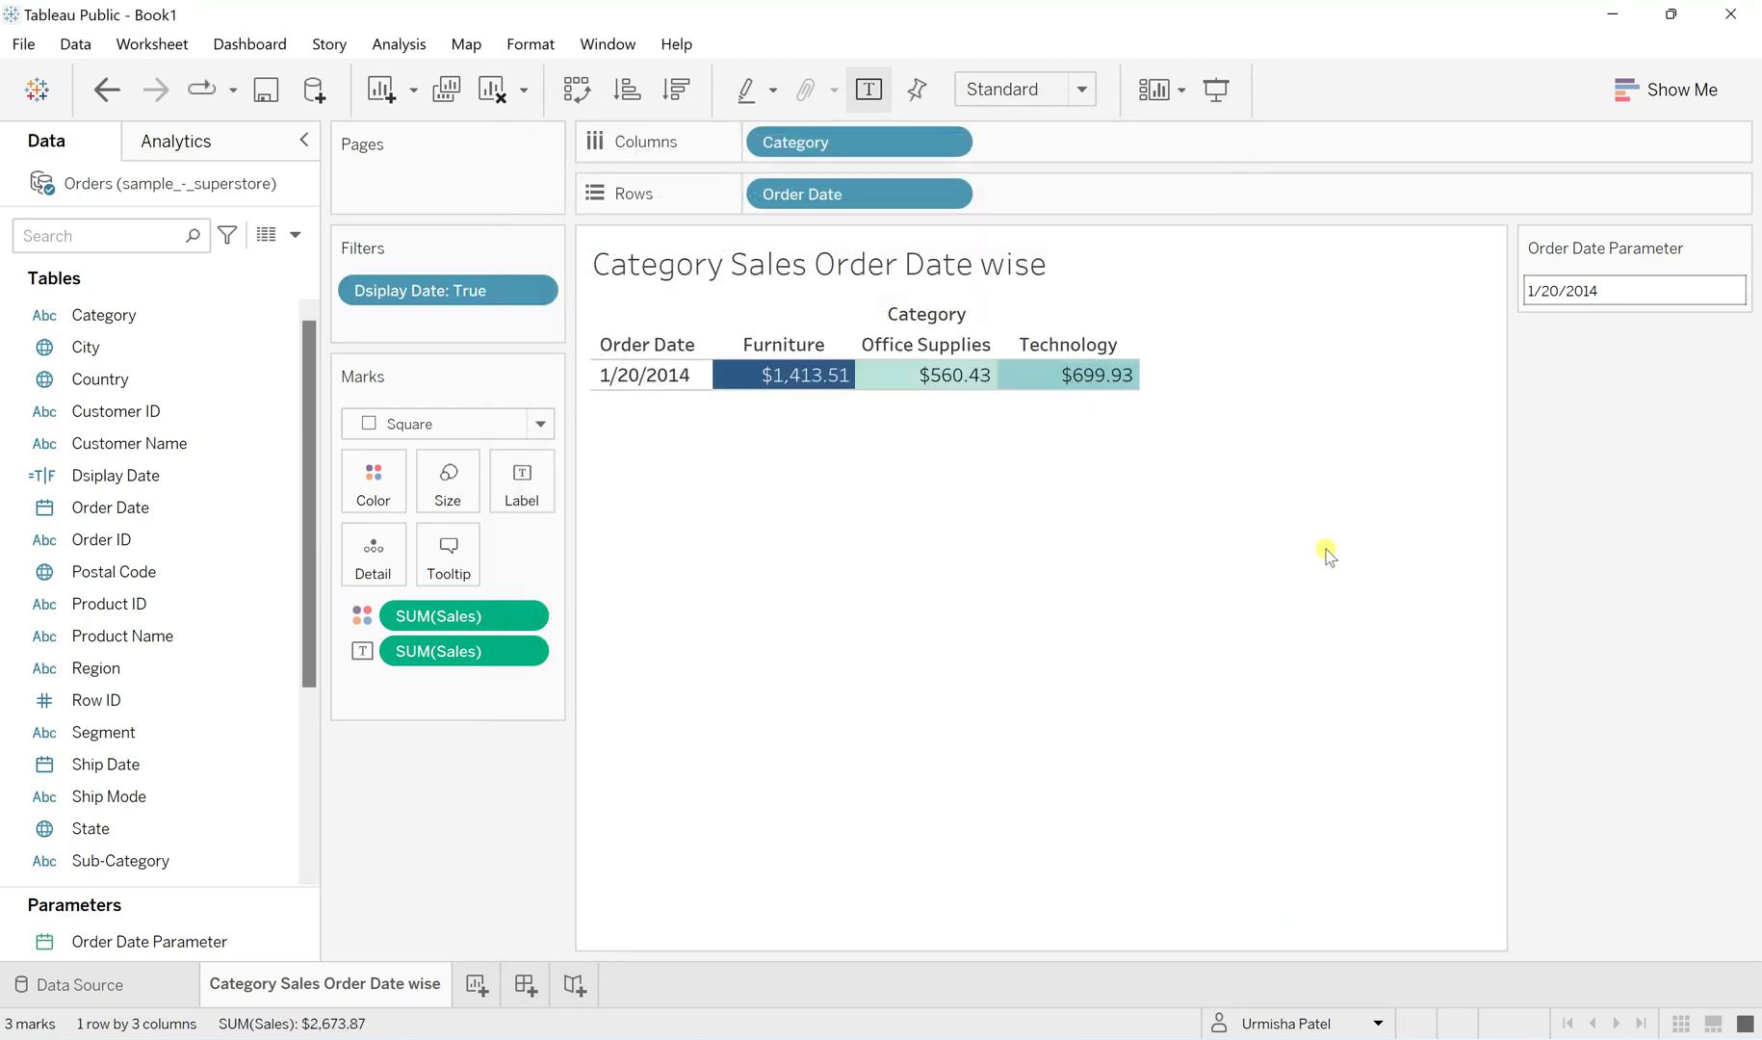
Step the parameter through January 9 and 25, ending on 1/28/2014.
click(1571, 291)
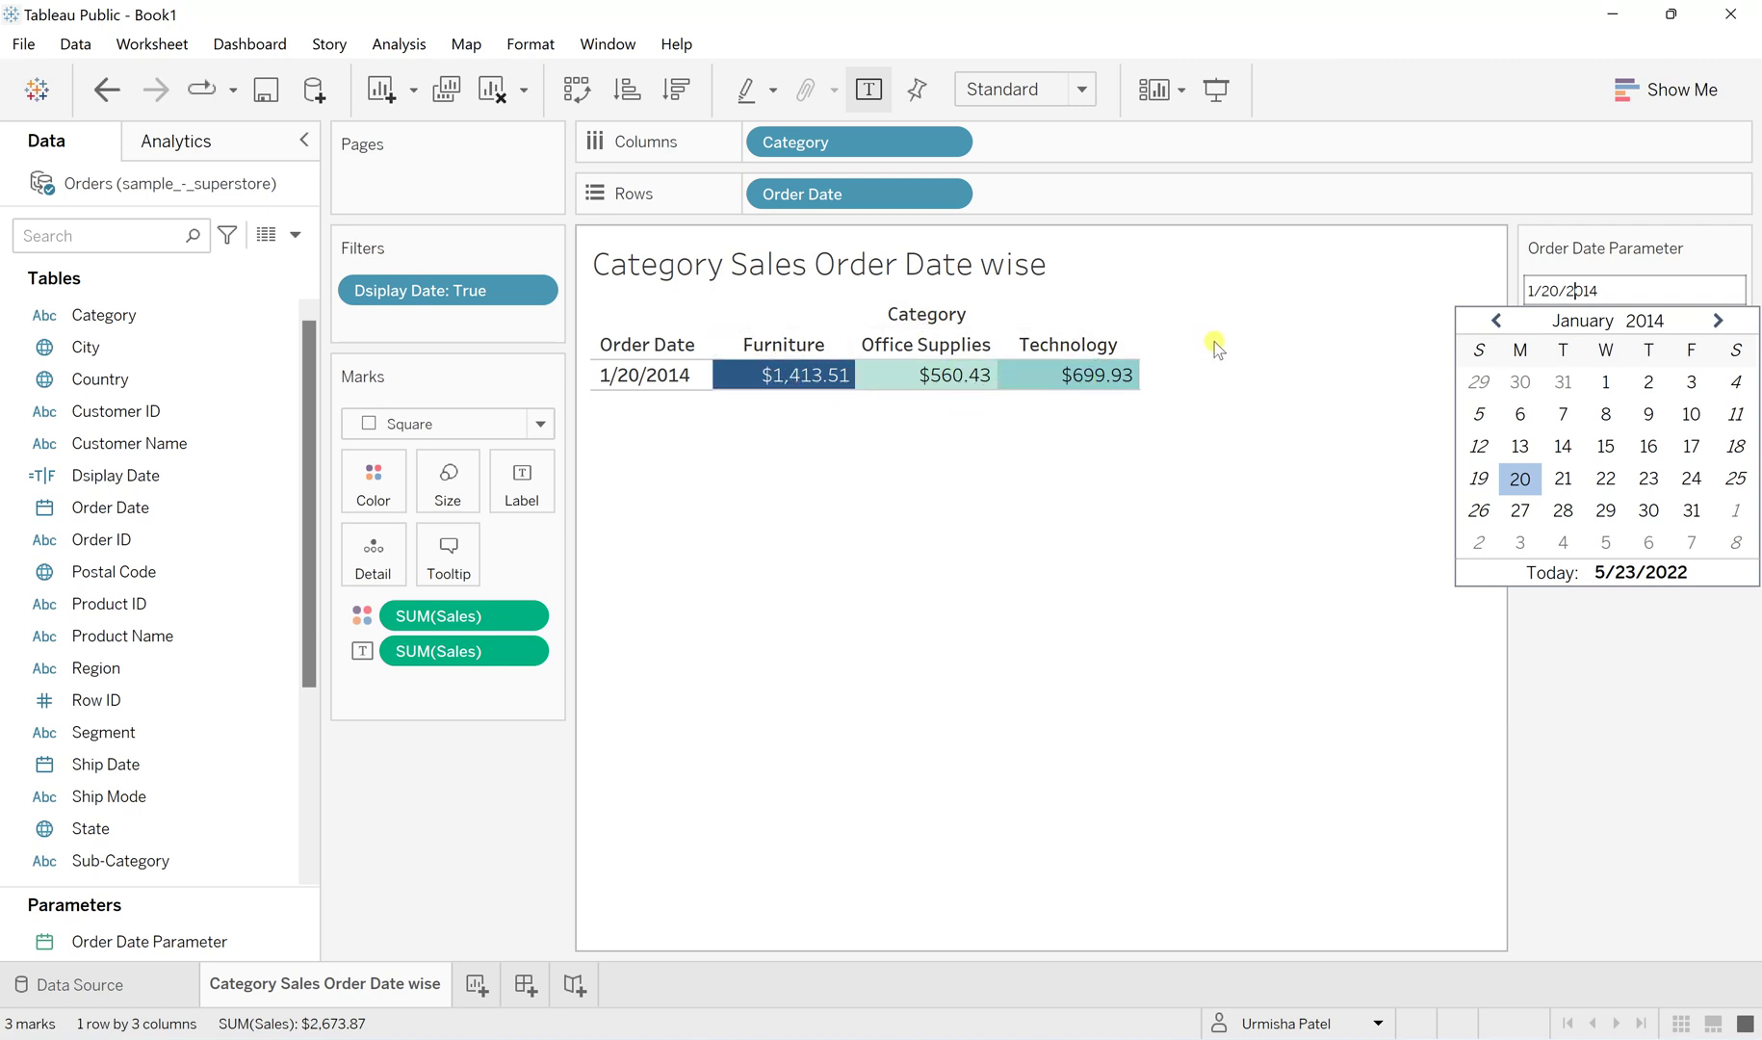
click(1648, 416)
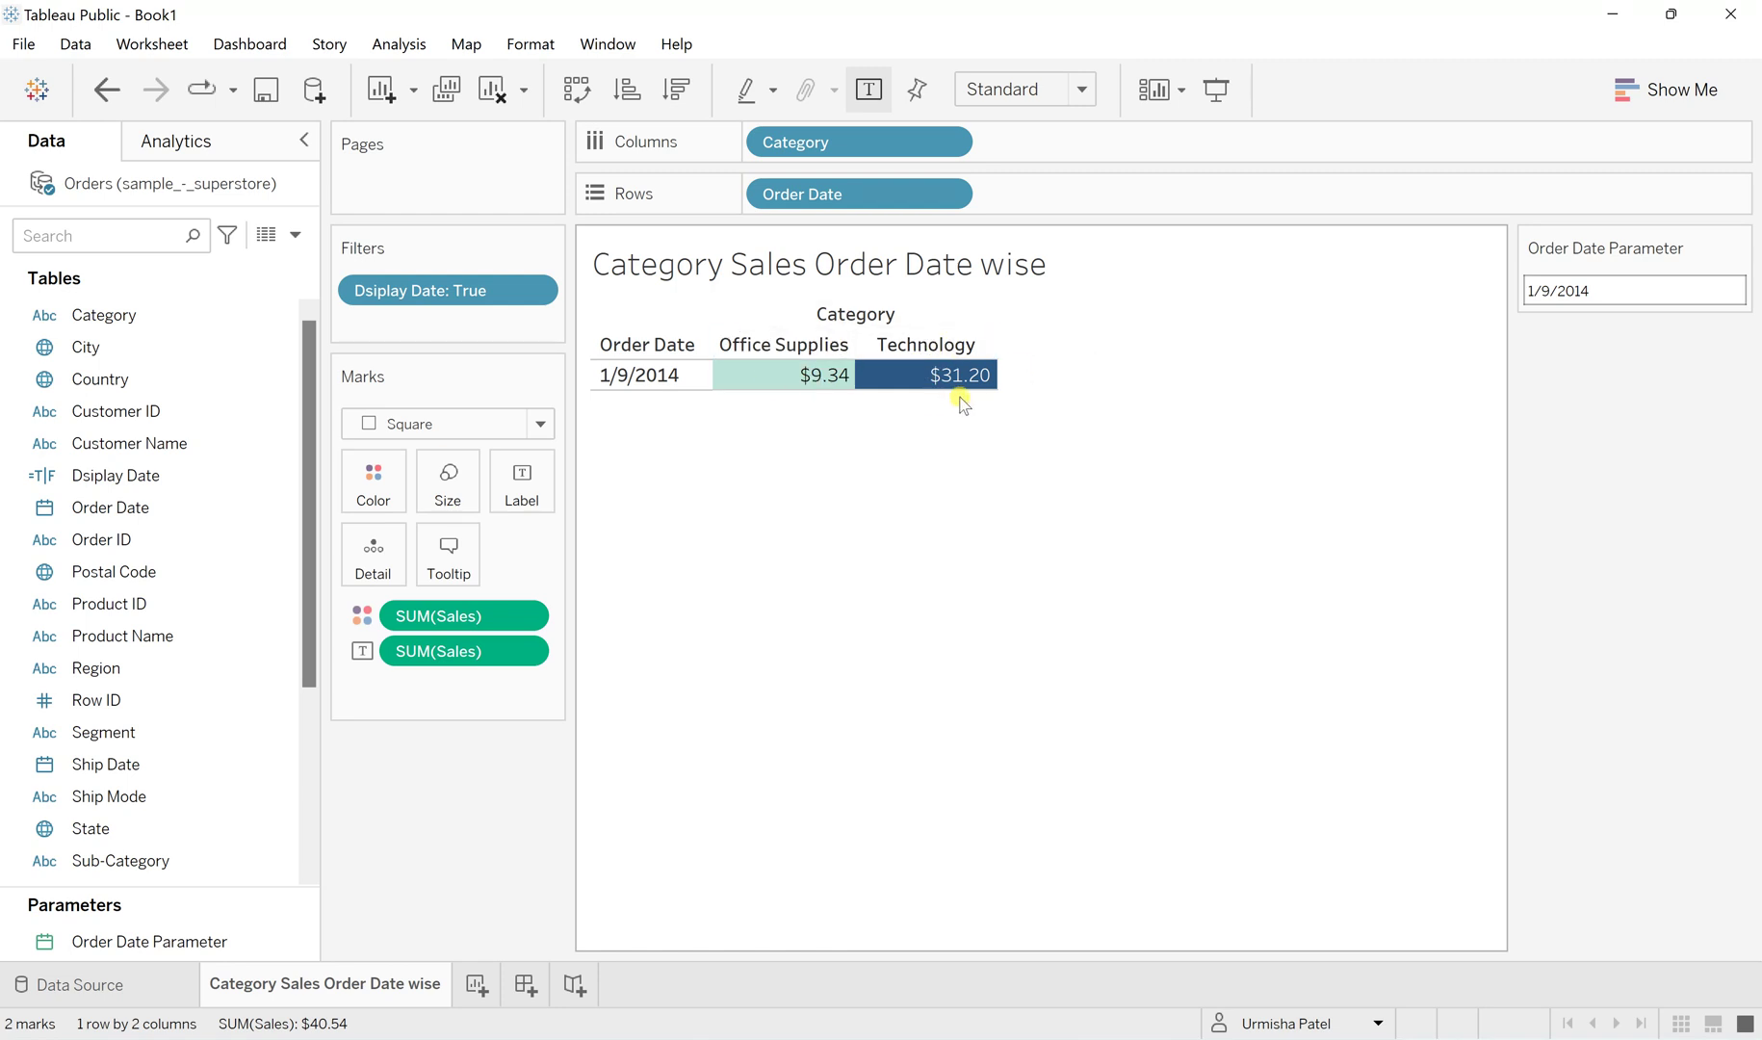
click(1587, 290)
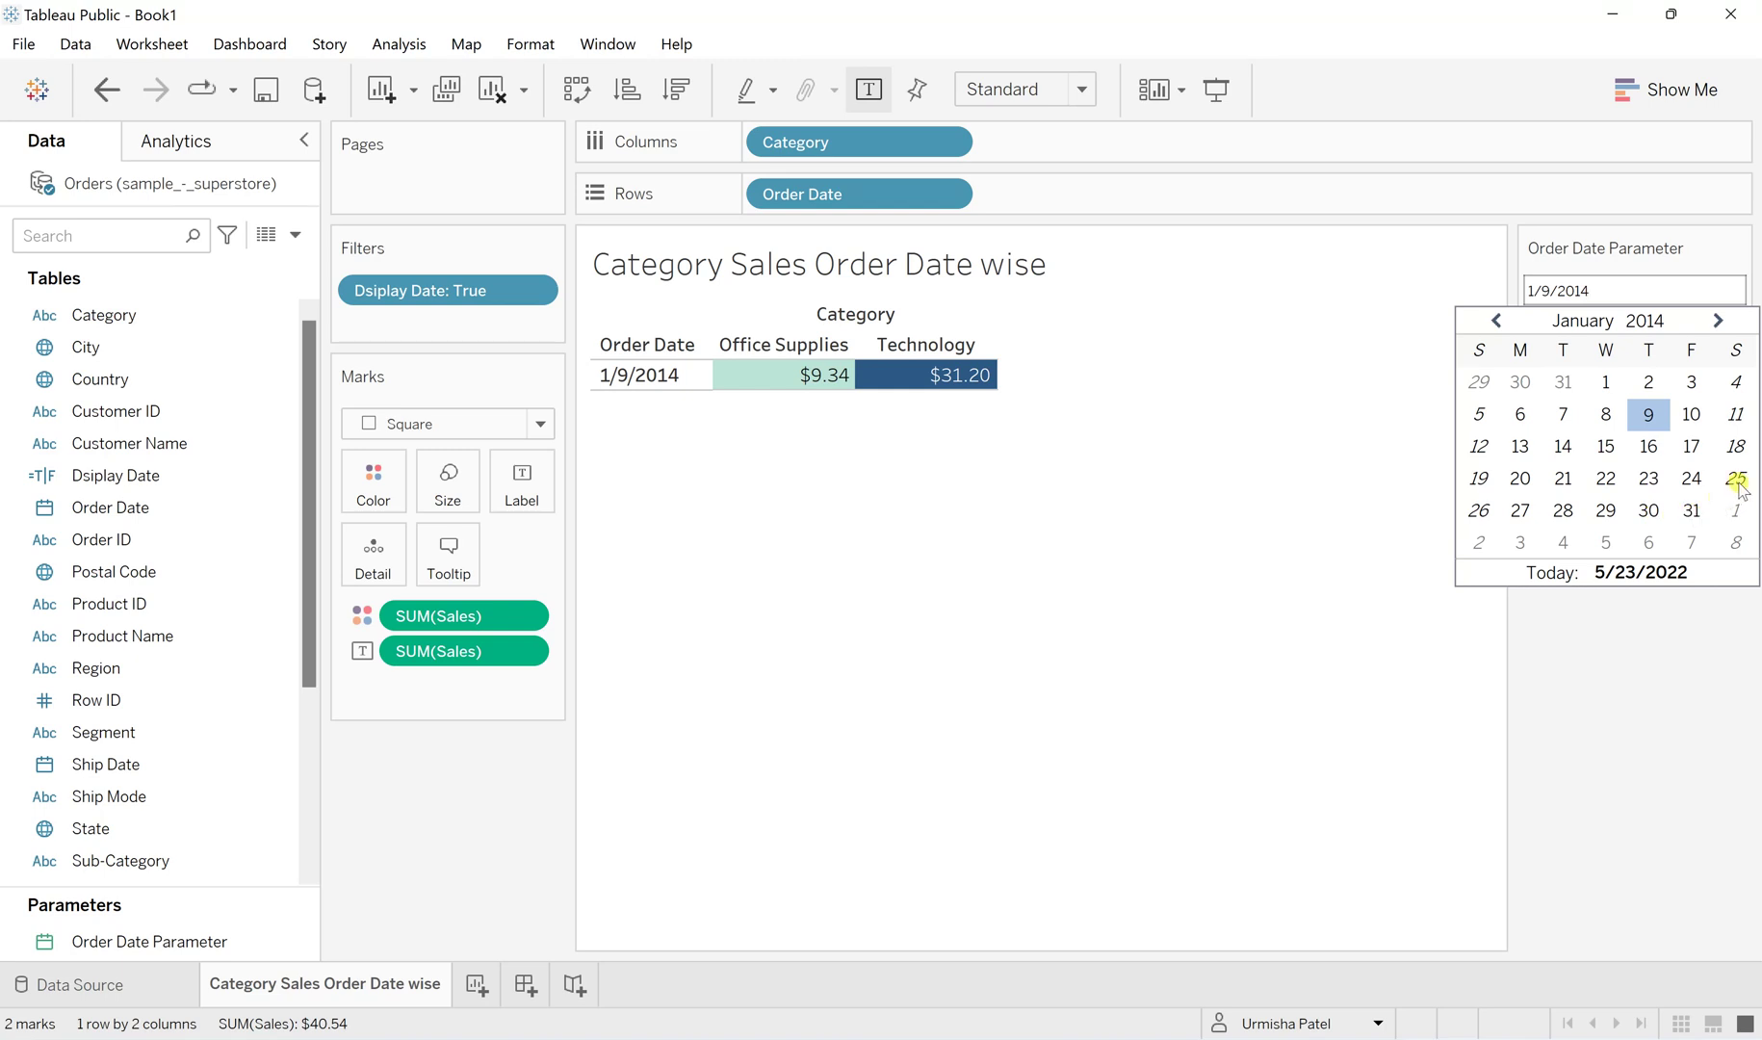
click(1738, 483)
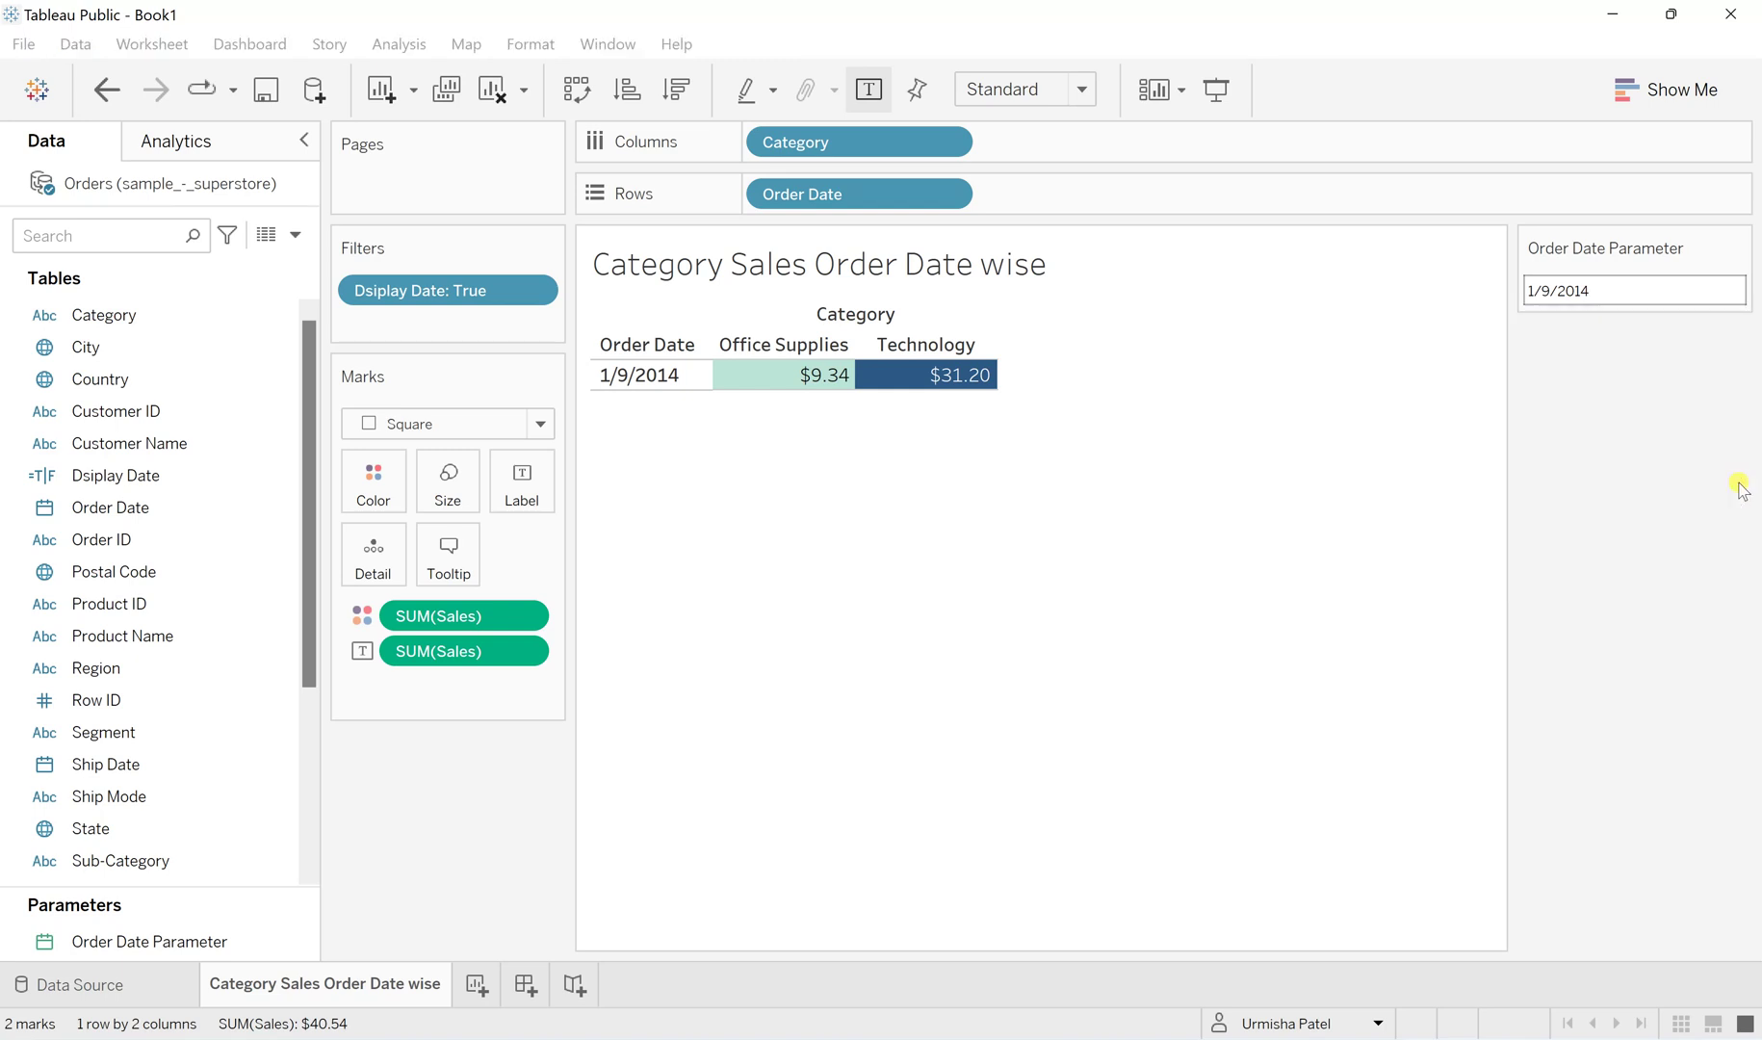
click(1560, 286)
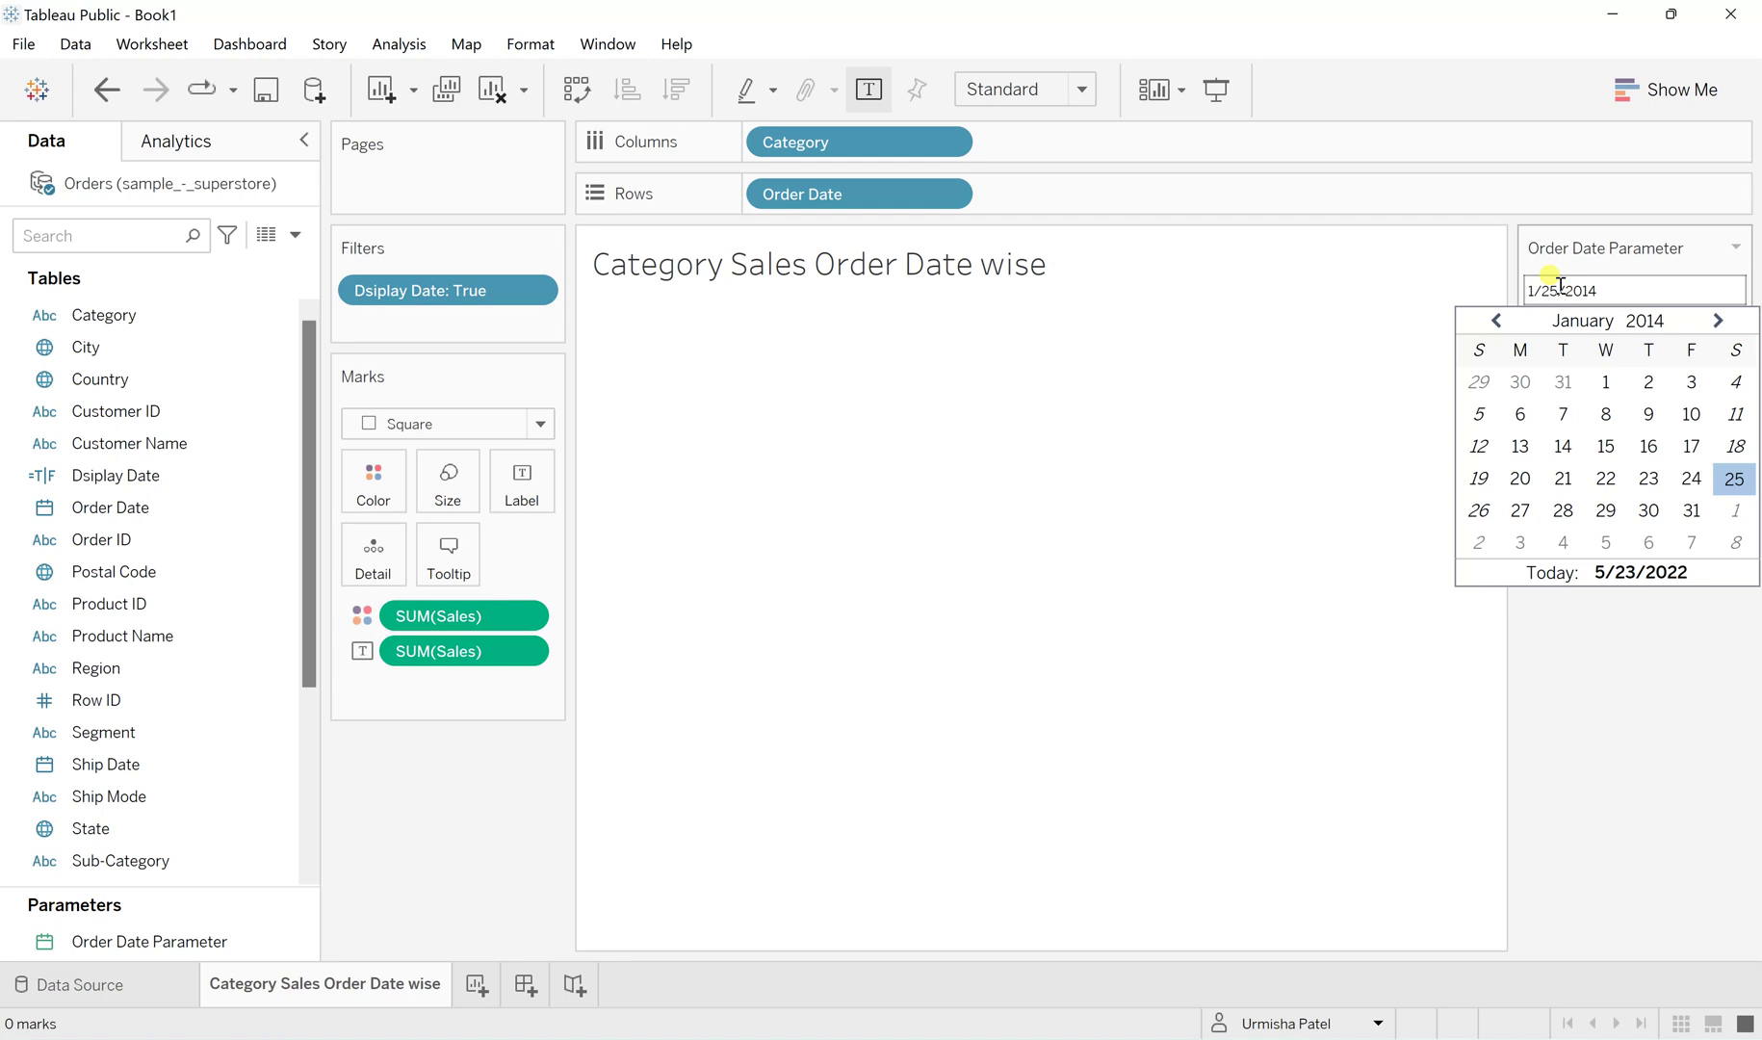
click(1563, 511)
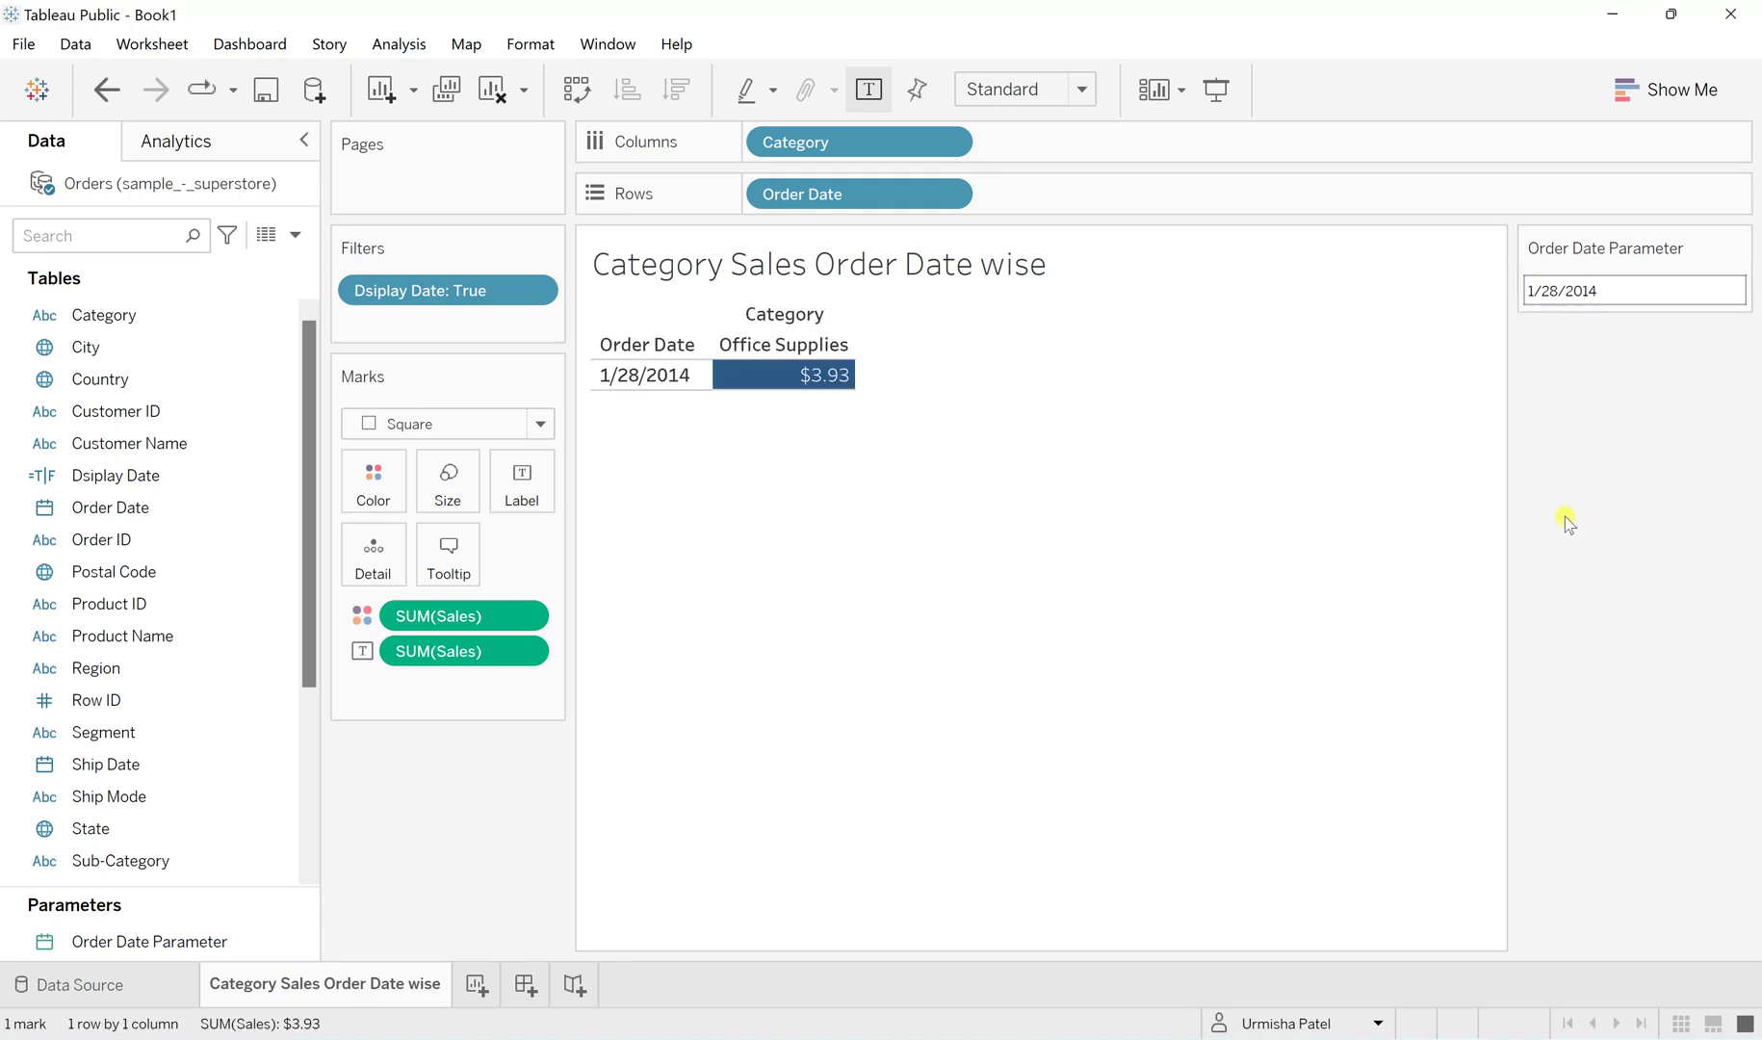